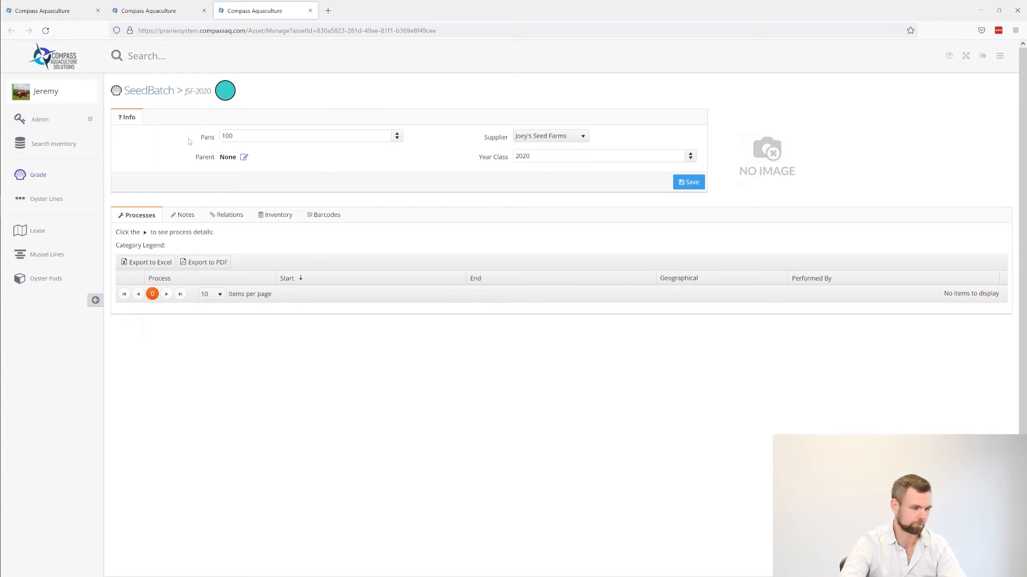
Start creating a new grade and set its supplier to Oyster Hatchery Company.
{"action": "mouse_move", "coordinate": [228, 153]}
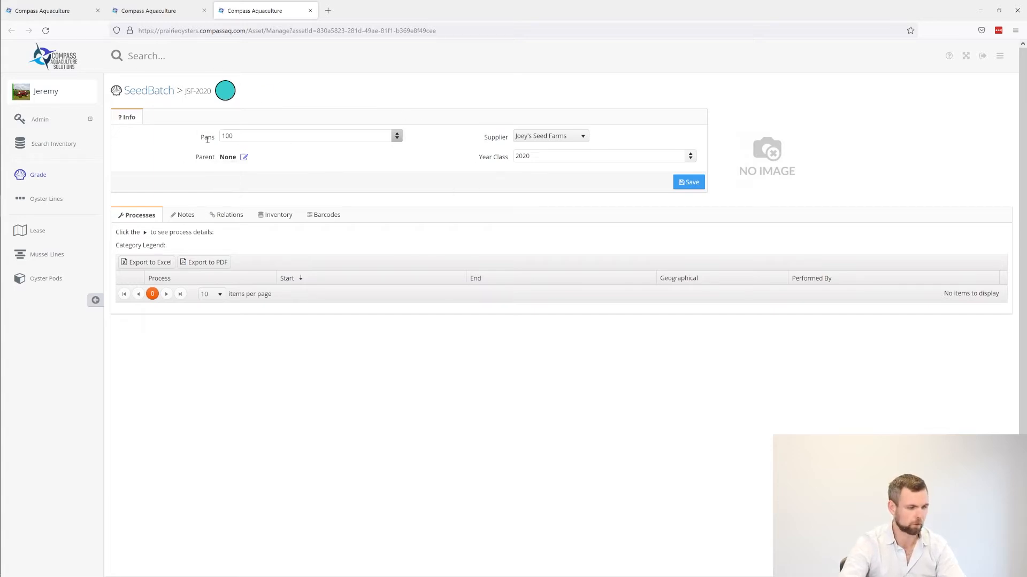
{"action": "left_click", "coordinate": [37, 176]}
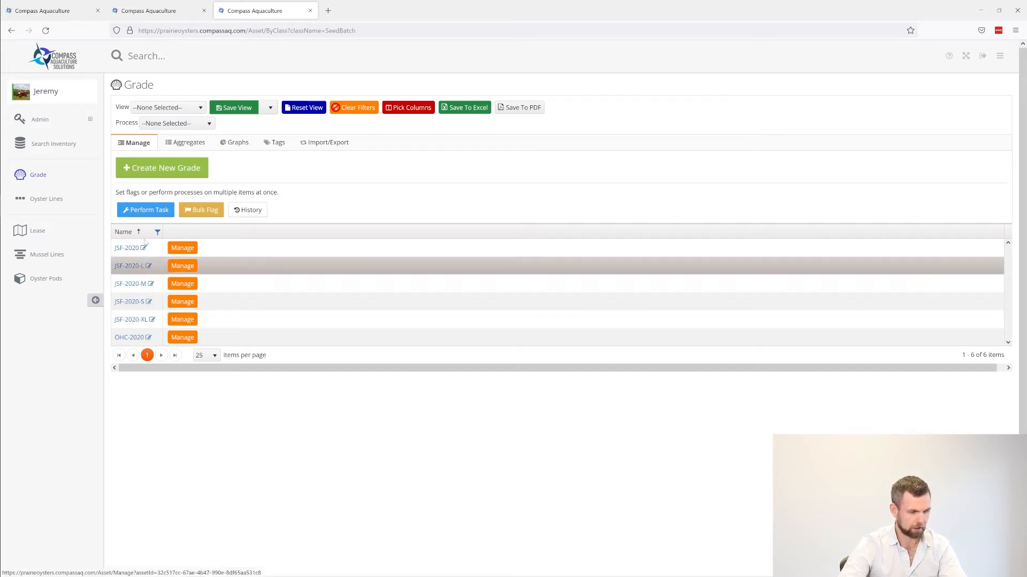
{"action": "left_click", "coordinate": [164, 169]}
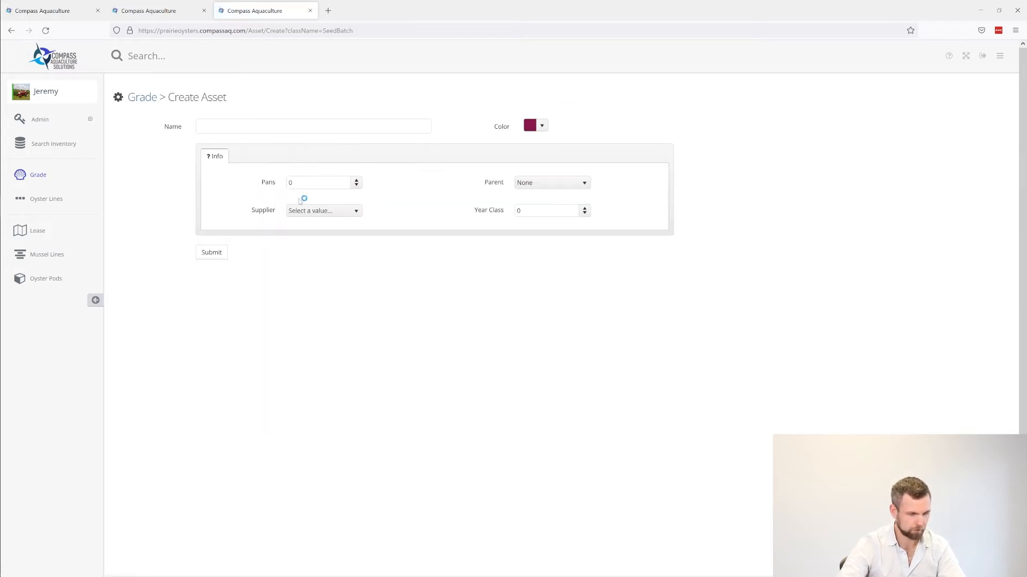
{"action": "left_click", "coordinate": [317, 213]}
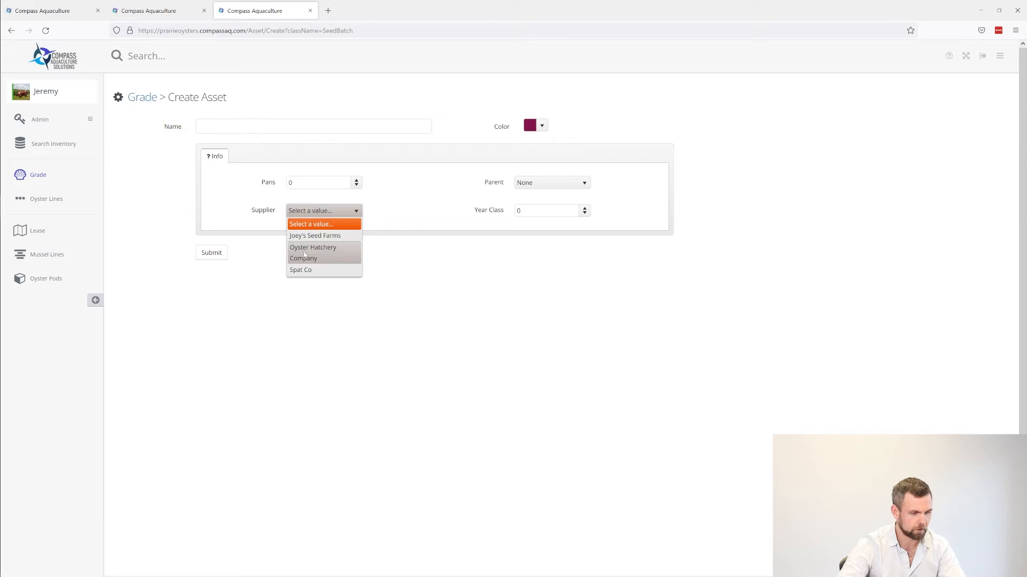
{"action": "left_click", "coordinate": [328, 253]}
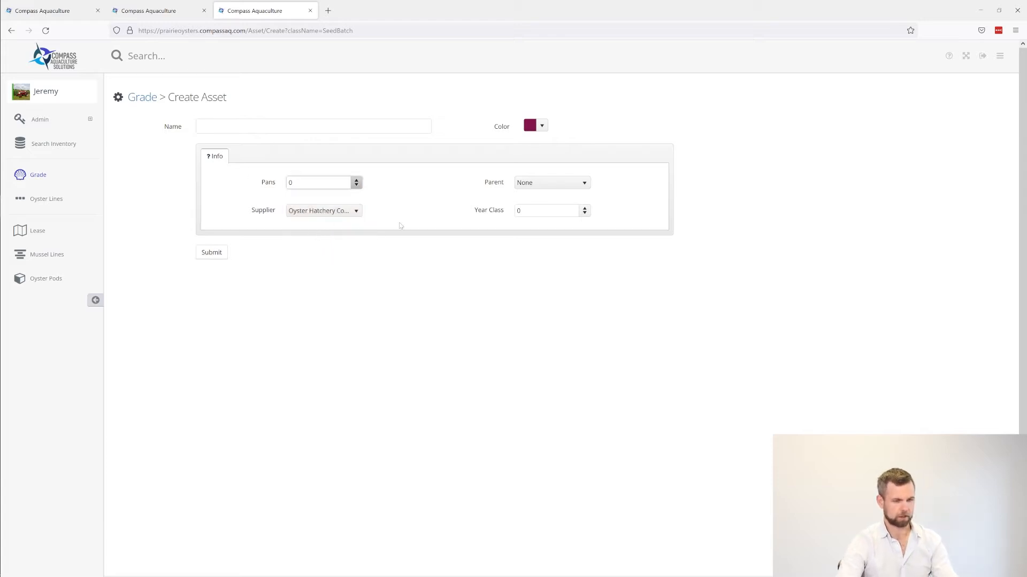
Submit the new grade as OHC-2020-S with parent OHC-2020 and year class 2020.
{"action": "left_click", "coordinate": [553, 183]}
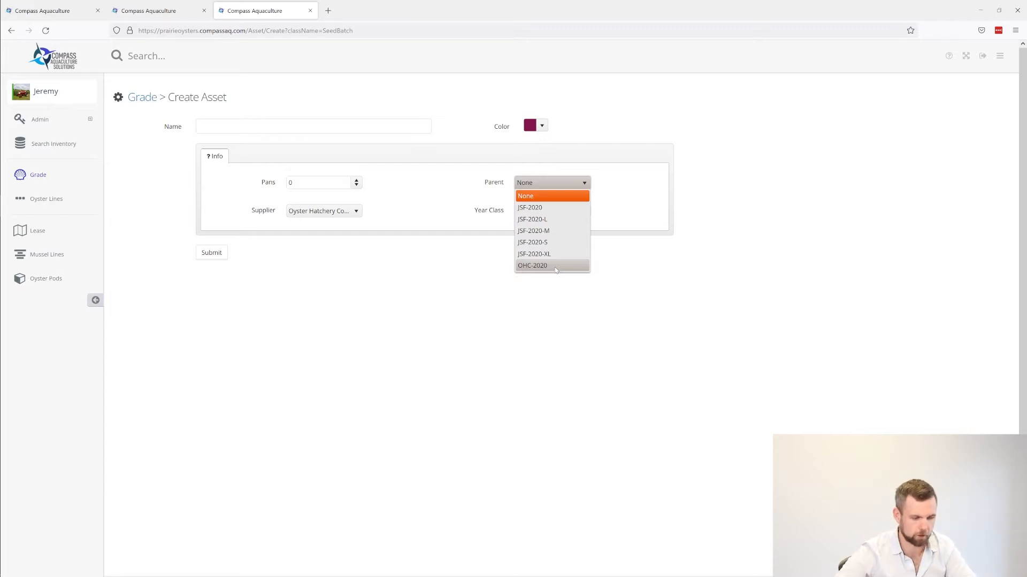
{"action": "left_click", "coordinate": [556, 266]}
{"action": "key", "text": "Tab"}
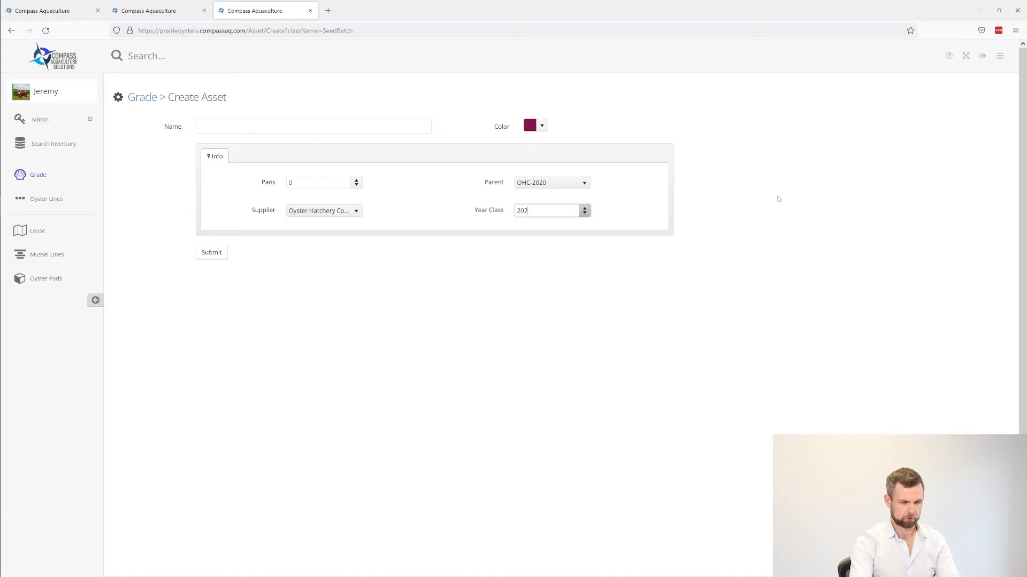
{"action": "left_click", "coordinate": [252, 122]}
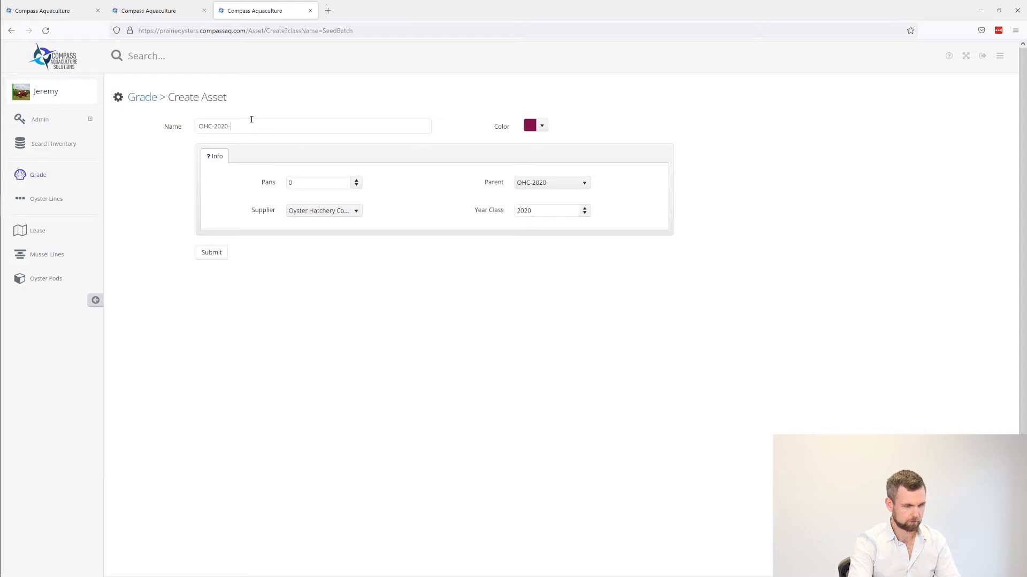
{"action": "left_click", "coordinate": [213, 258]}
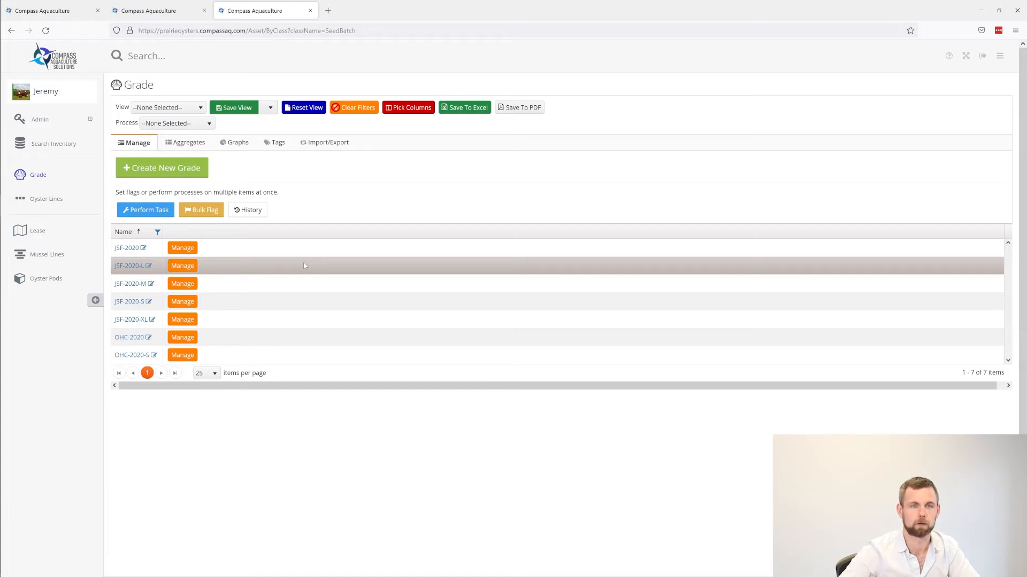
From the Oyster Lines list, open Line 001 in a separate browser tab to examine its details, and return to the list.
{"action": "left_click", "coordinate": [45, 199]}
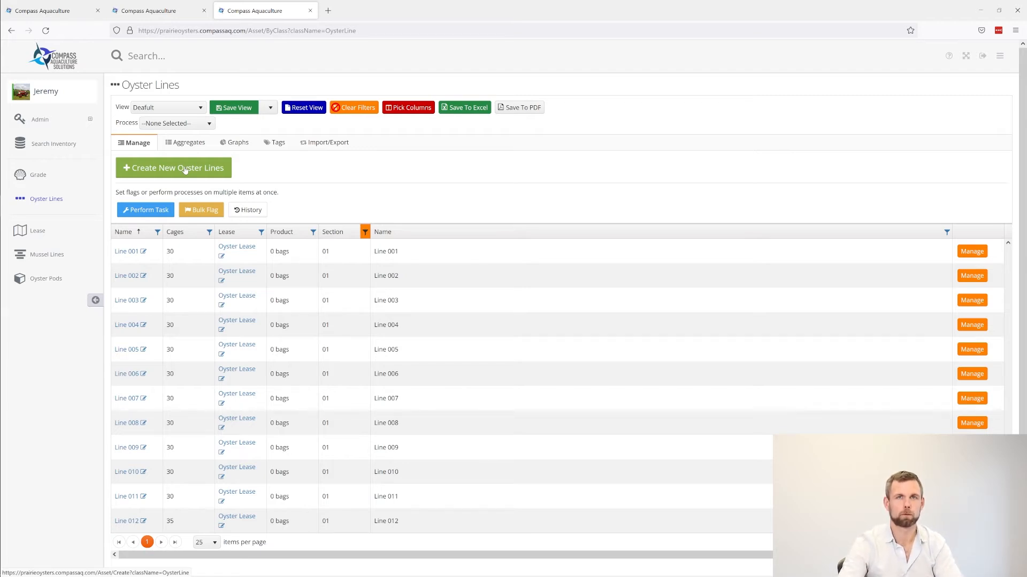
{"action": "right_click", "coordinate": [129, 252]}
{"action": "left_click", "coordinate": [160, 259]}
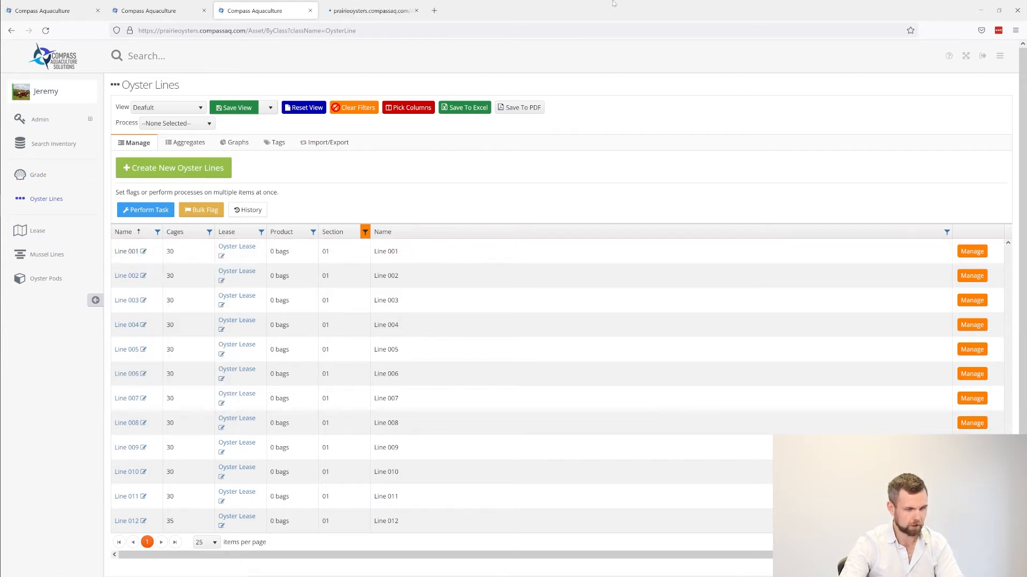
{"action": "left_click", "coordinate": [364, 11]}
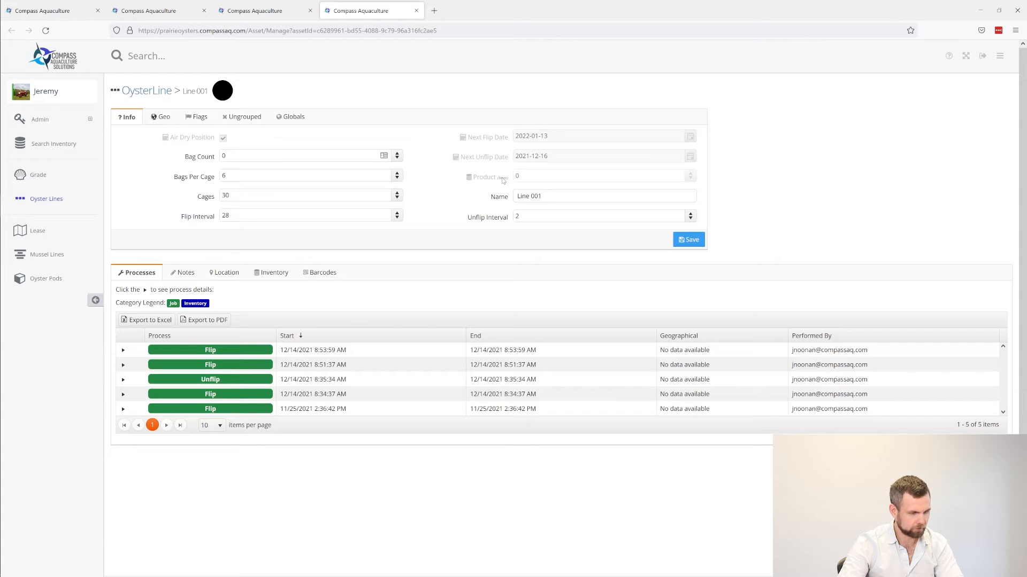
{"action": "left_click", "coordinate": [257, 11]}
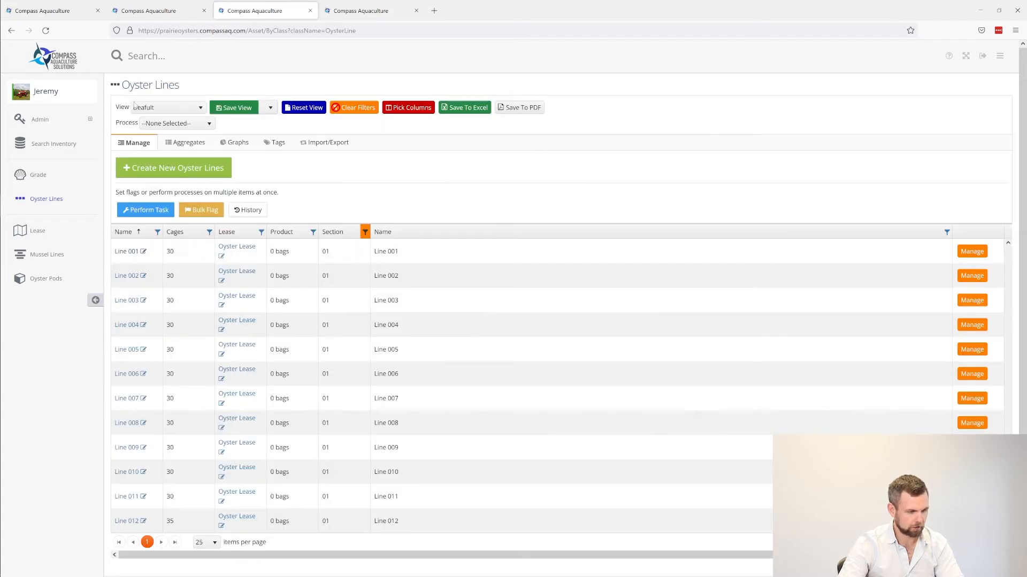
Begin a bulk task without setting lease or section filters, and select Line 001 through Line 005 as its assets.
{"action": "left_click", "coordinate": [156, 213]}
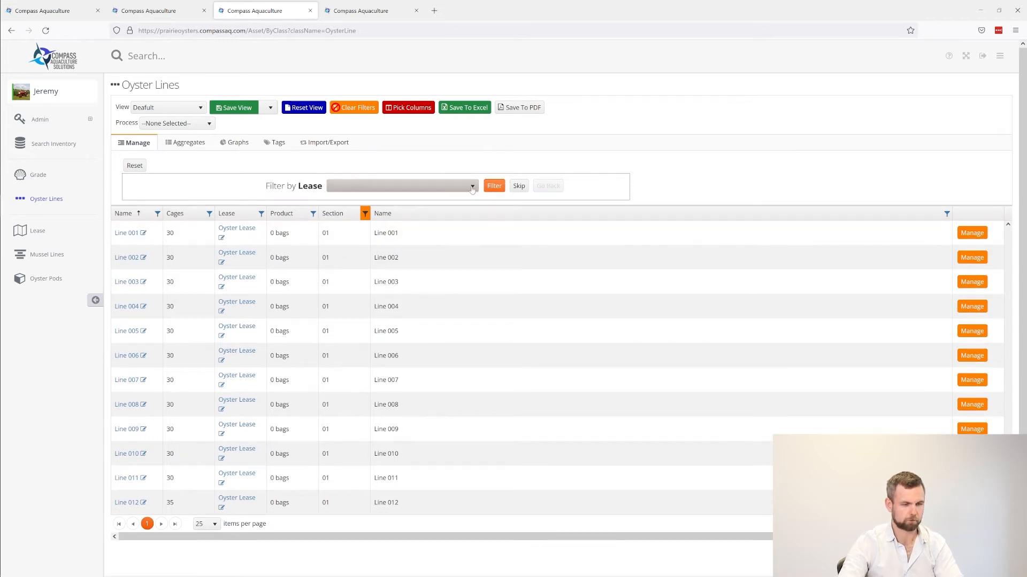
{"action": "left_click", "coordinate": [519, 186]}
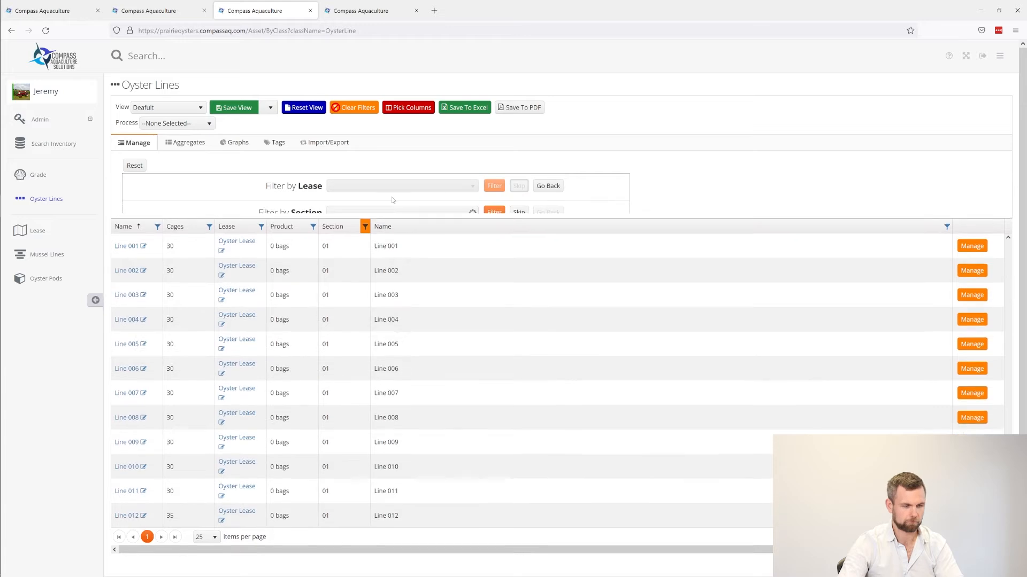
{"action": "left_click", "coordinate": [519, 212]}
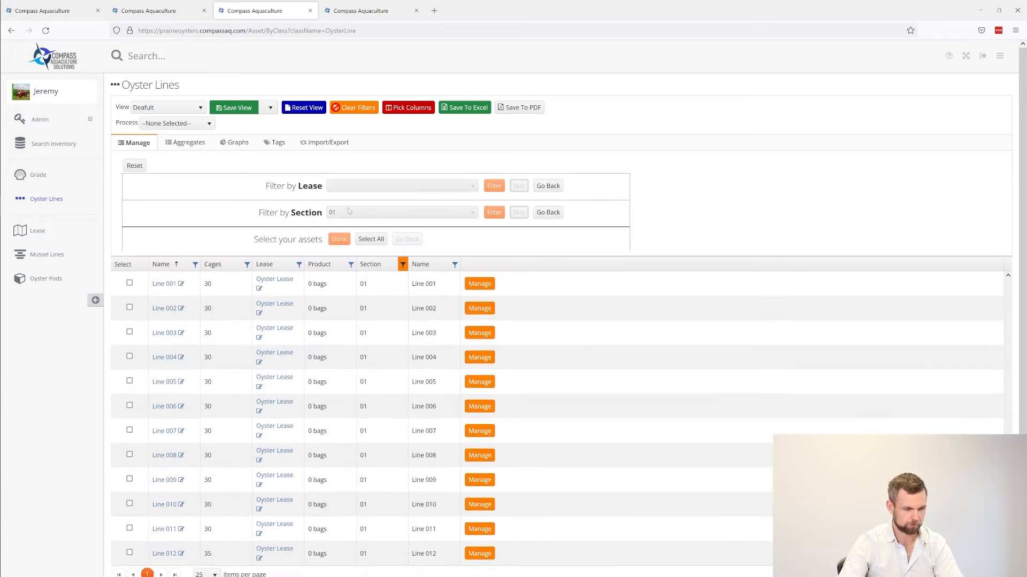
{"action": "left_click", "coordinate": [129, 284]}
{"action": "left_click", "coordinate": [129, 318]}
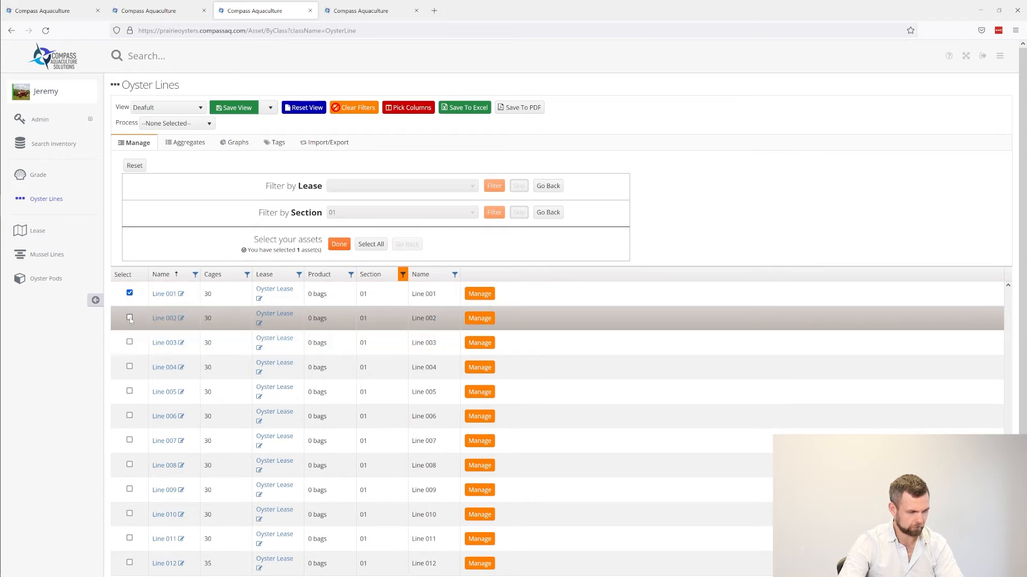
{"action": "left_click", "coordinate": [130, 342]}
{"action": "left_click", "coordinate": [129, 368]}
{"action": "left_click", "coordinate": [129, 392]}
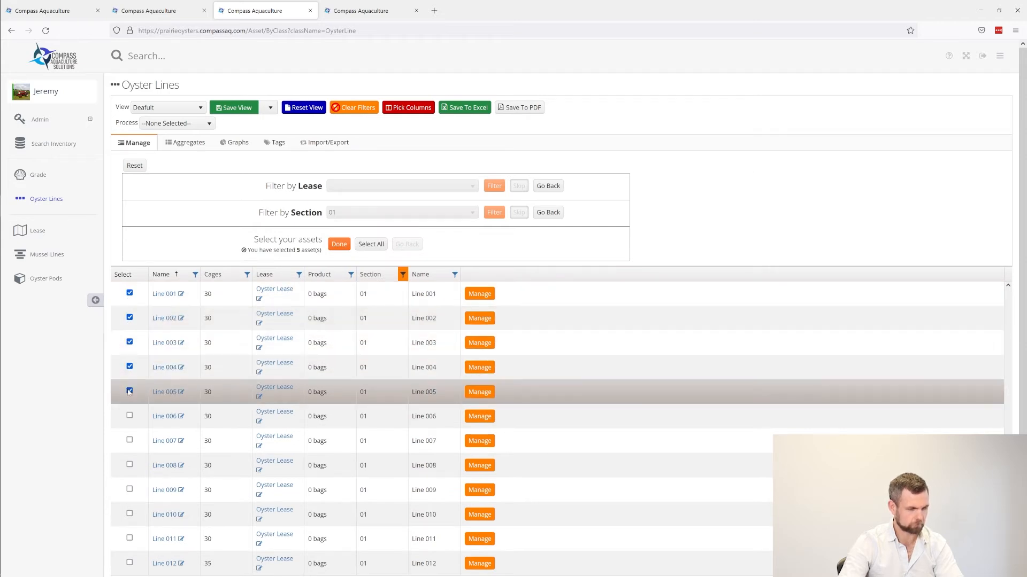
{"action": "left_click", "coordinate": [339, 243]}
Start the Fill bulk process for the five selected oyster lines, Line 001 to Line 005.
{"action": "left_click", "coordinate": [364, 274]}
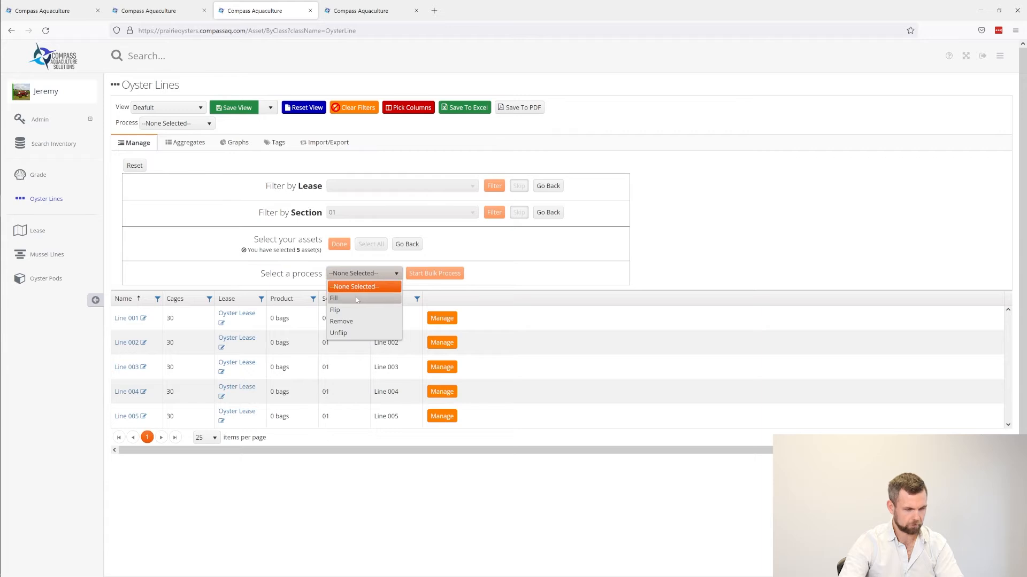
{"action": "left_click", "coordinate": [356, 298]}
{"action": "left_click", "coordinate": [425, 274]}
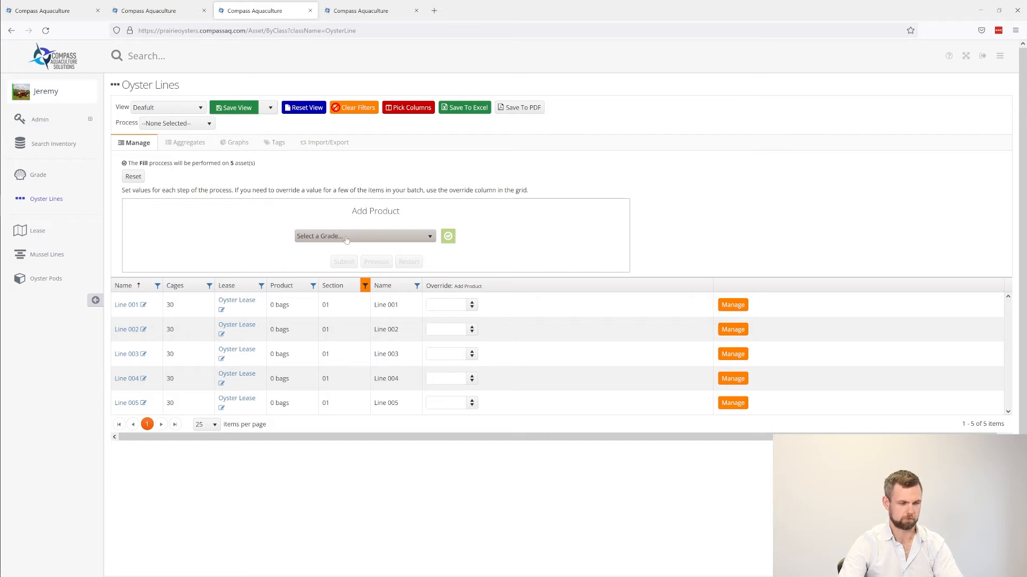
Add 180 bags of grade JSF-2020 to each of Lines 001 to 005 and submit the bulk fill with the proposed date.
{"action": "left_click", "coordinate": [344, 239]}
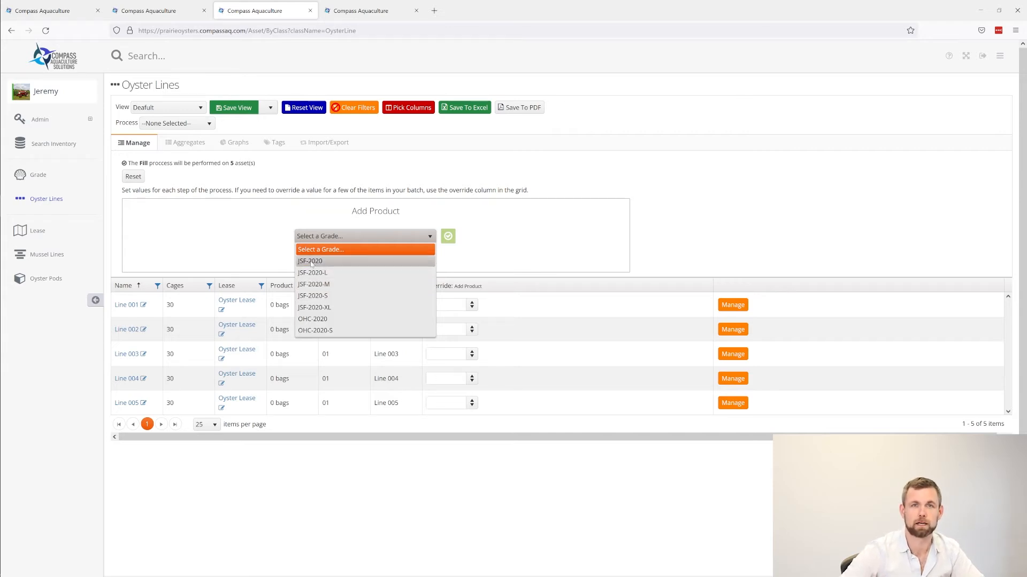
{"action": "left_click", "coordinate": [321, 262]}
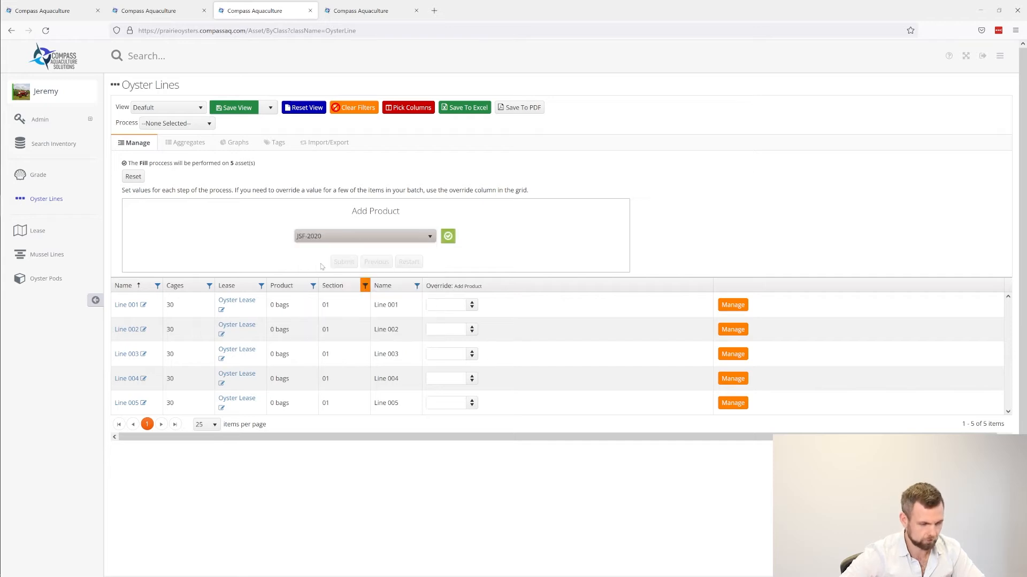
{"action": "left_click", "coordinate": [453, 240]}
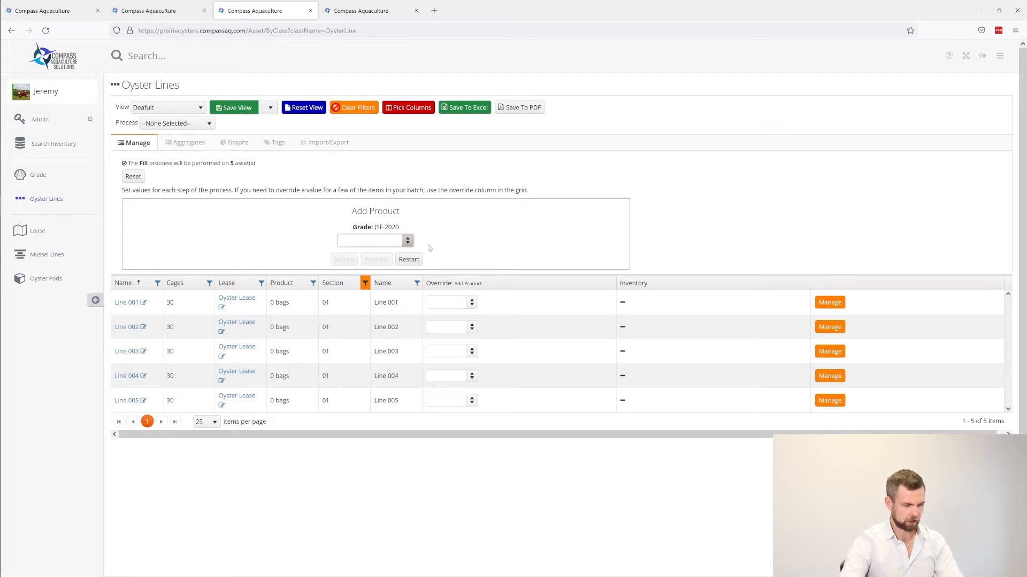
{"action": "type", "text": "180"}
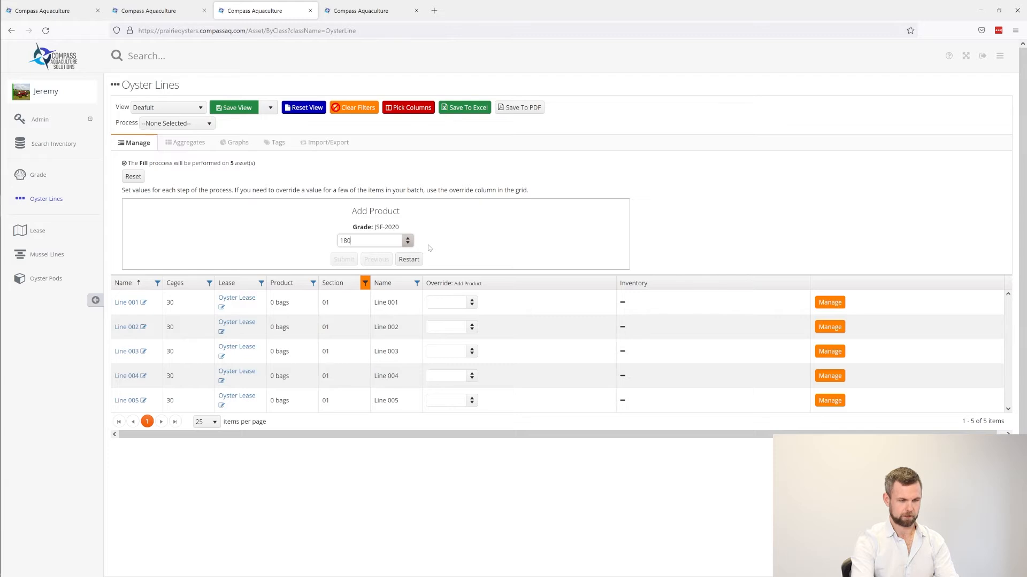
{"action": "key", "text": "Return"}
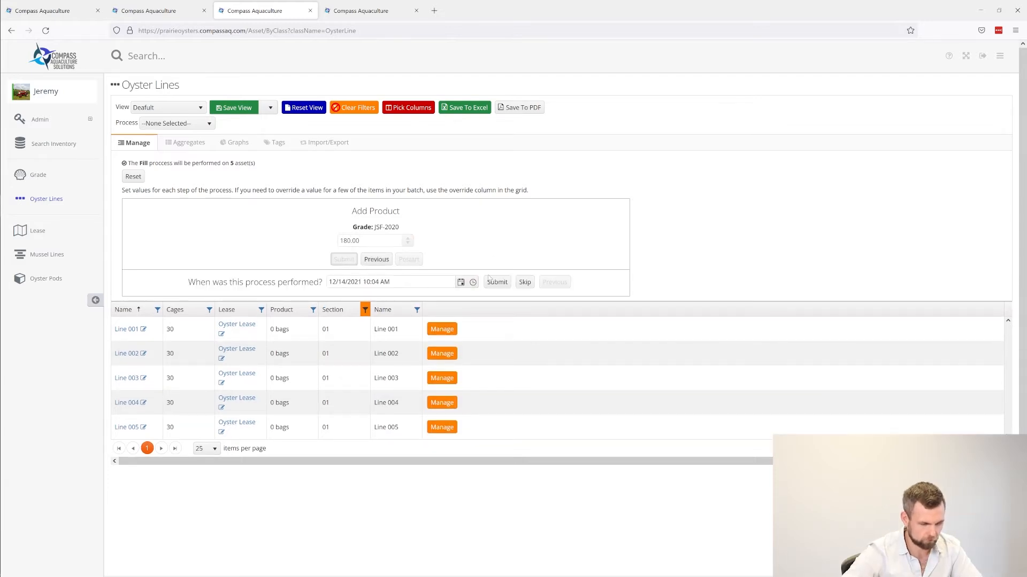
{"action": "left_click", "coordinate": [497, 282]}
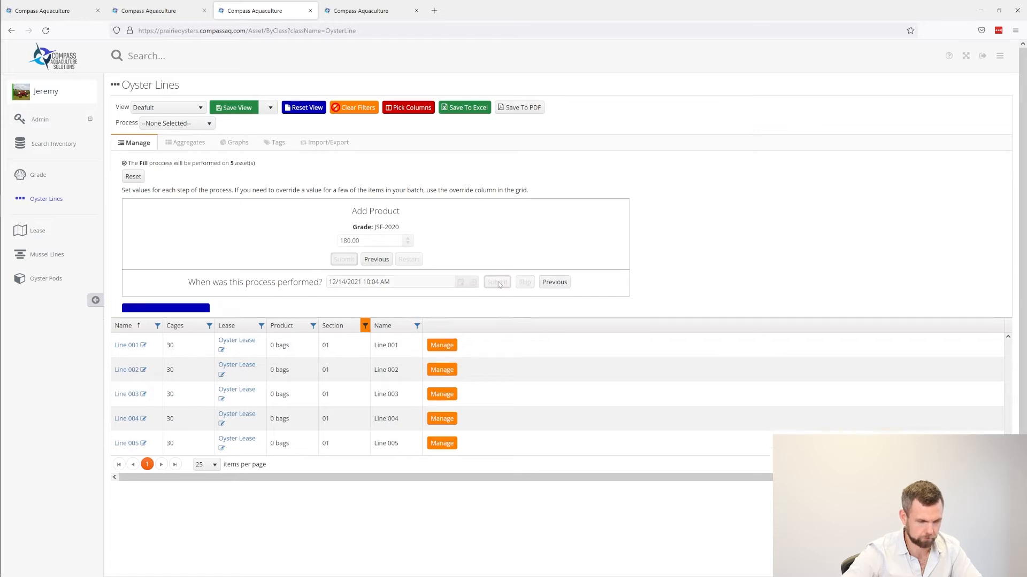
{"action": "left_click", "coordinate": [201, 331]}
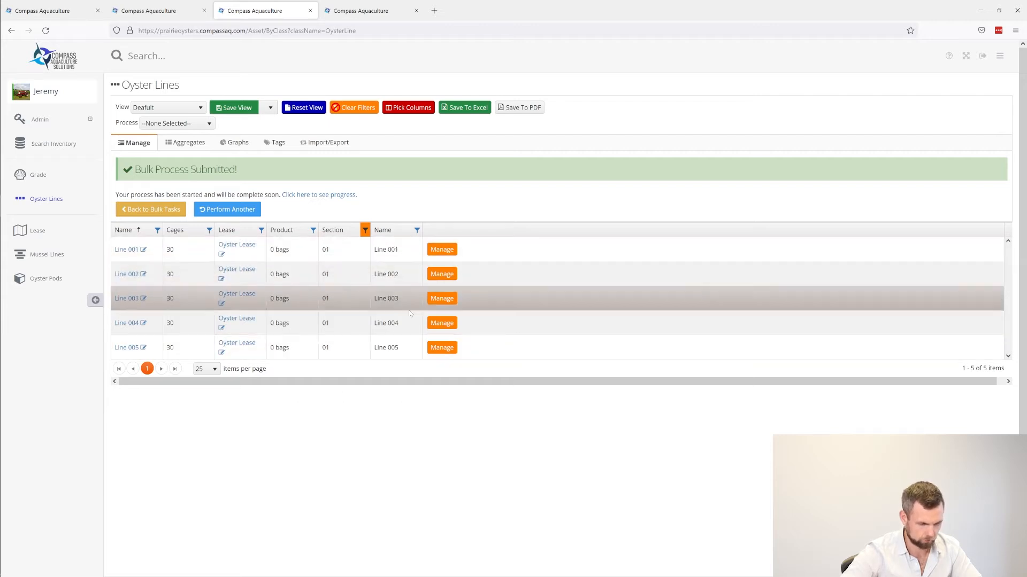
Reset the completed fill task and begin another bulk task, skipping the lease and section filters.
{"action": "left_click", "coordinate": [227, 210]}
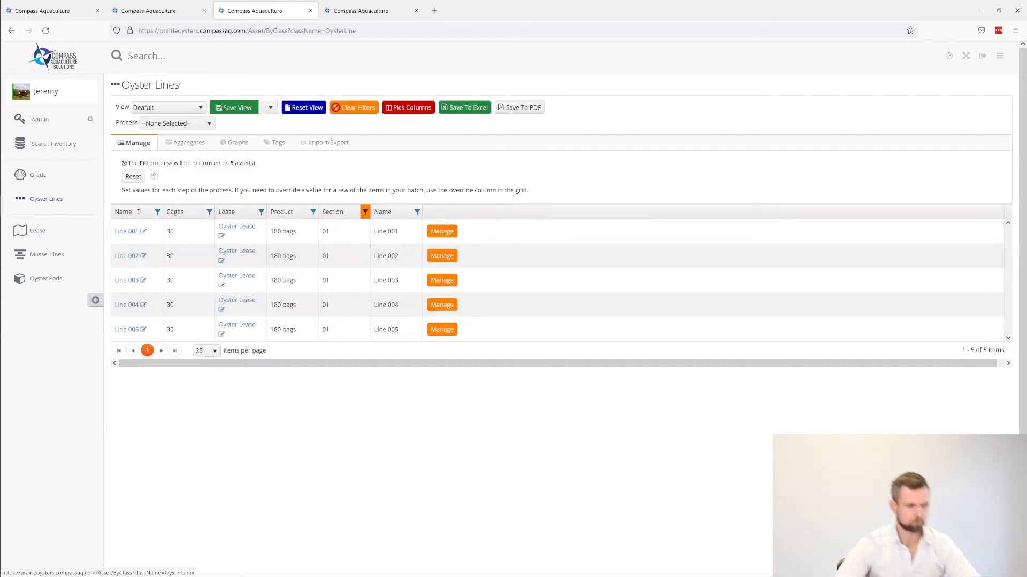
{"action": "left_click", "coordinate": [133, 176]}
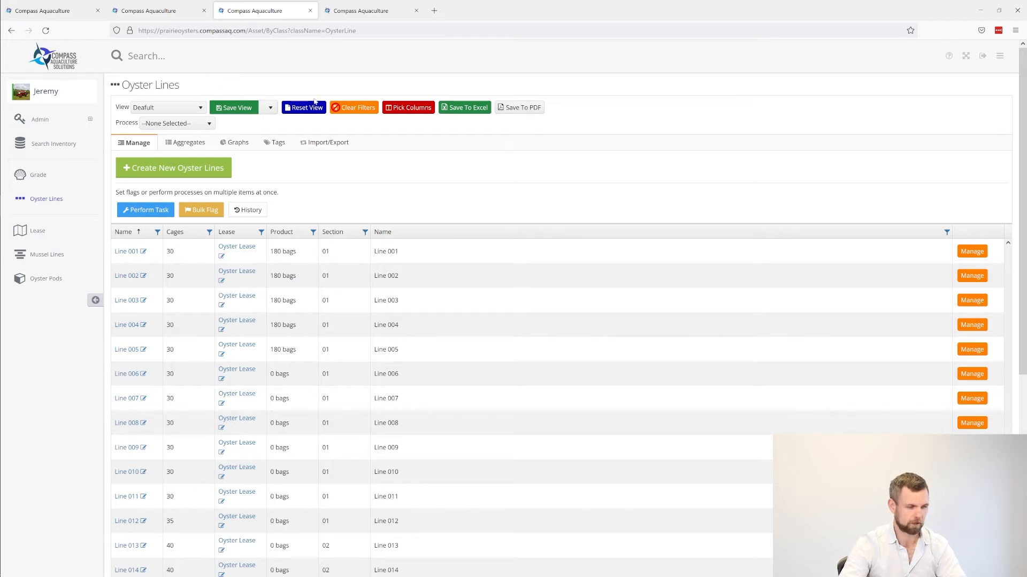
{"action": "left_click", "coordinate": [163, 170]}
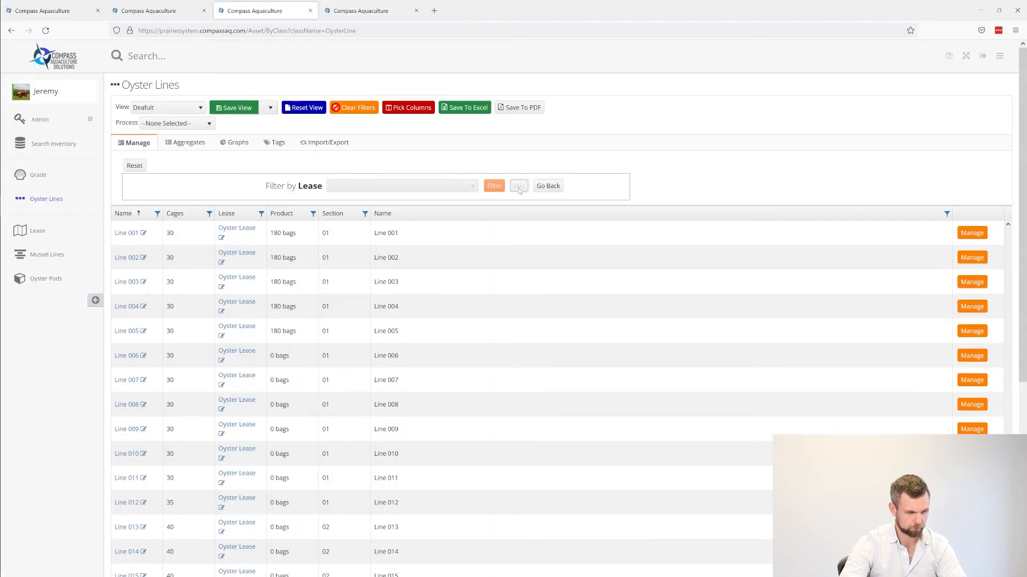
{"action": "left_click", "coordinate": [518, 186]}
{"action": "left_click", "coordinate": [518, 212]}
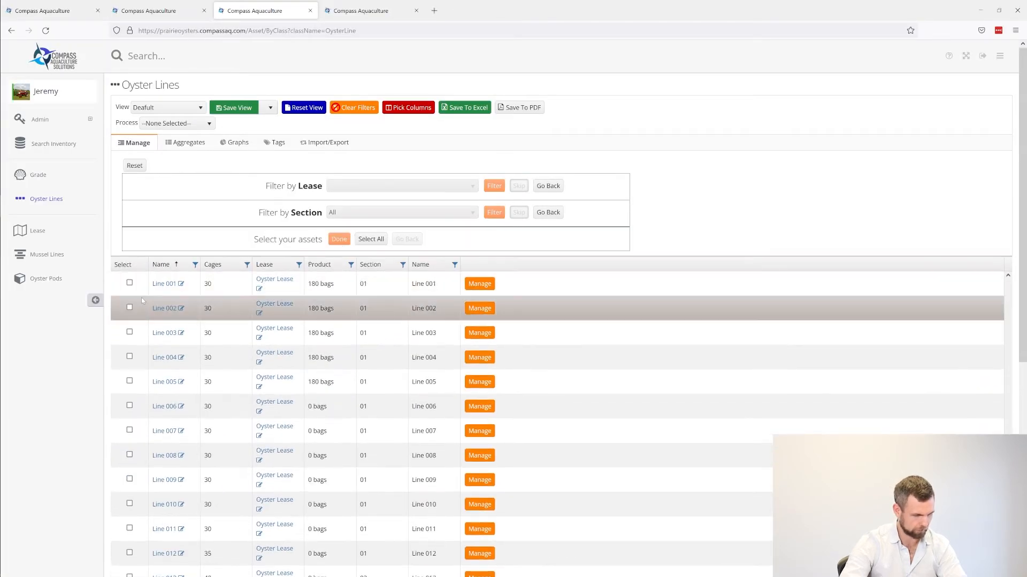
Select Line 006 through Line 010 as the assets for the new bulk task.
{"action": "left_click", "coordinate": [128, 407]}
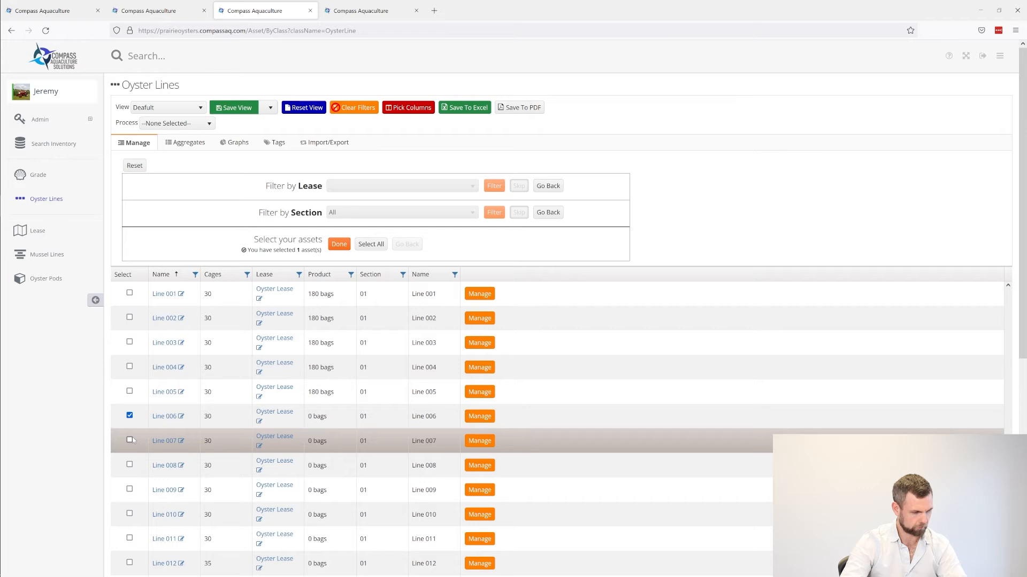
{"action": "left_click", "coordinate": [129, 439]}
{"action": "left_click", "coordinate": [129, 464]}
{"action": "left_click", "coordinate": [129, 488]}
{"action": "left_click", "coordinate": [130, 514]}
{"action": "left_click", "coordinate": [339, 244]}
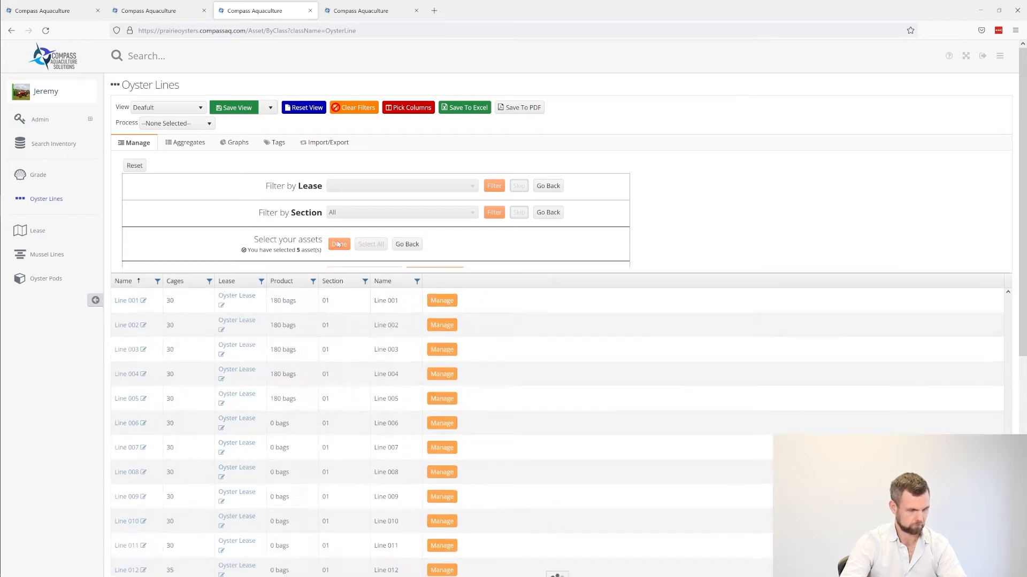
Start the Fill bulk process for the selected Lines 006 to 010.
{"action": "left_click", "coordinate": [356, 273]}
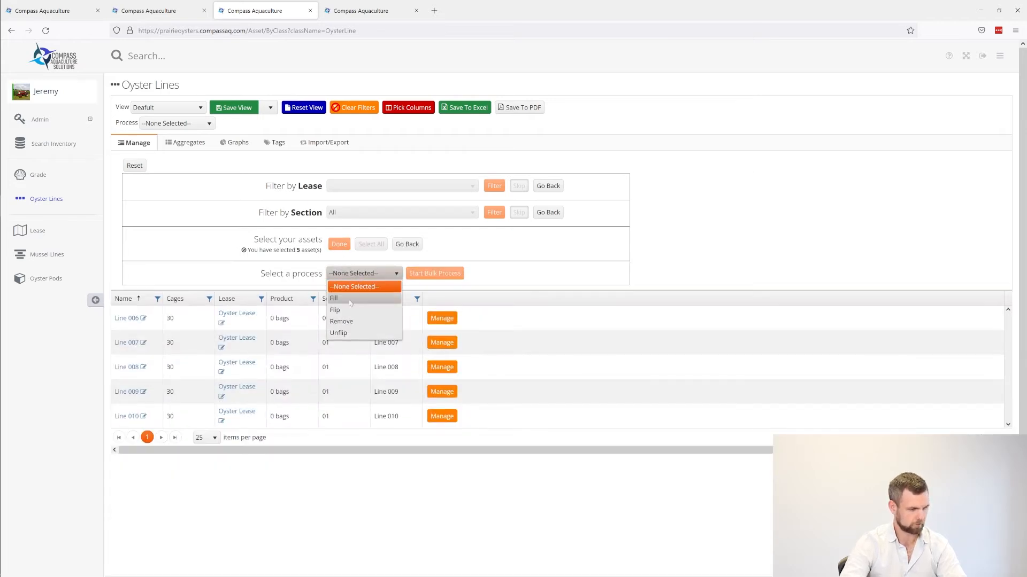
{"action": "left_click", "coordinate": [349, 299]}
{"action": "left_click", "coordinate": [437, 274]}
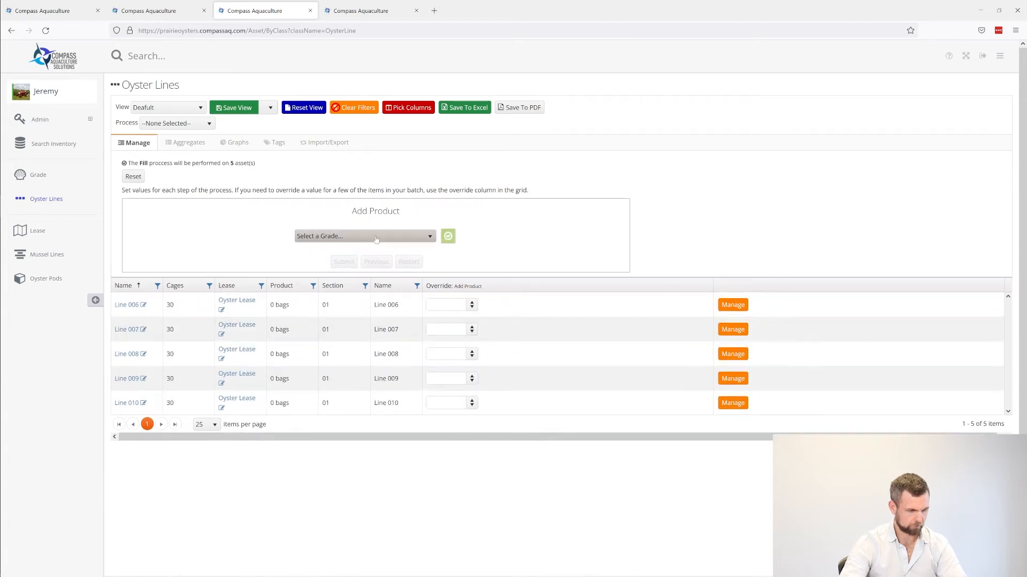
Add 180 bags of grade OHC-2020 to each of Lines 006 to 010 and perform the bulk fill with the proposed date.
{"action": "left_click", "coordinate": [376, 239]}
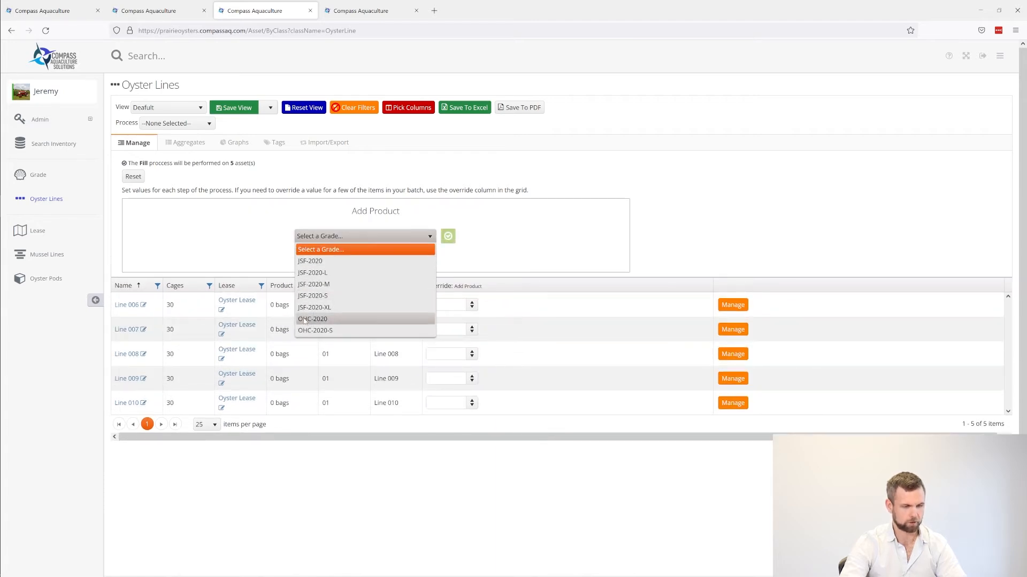
{"action": "left_click", "coordinate": [448, 235]}
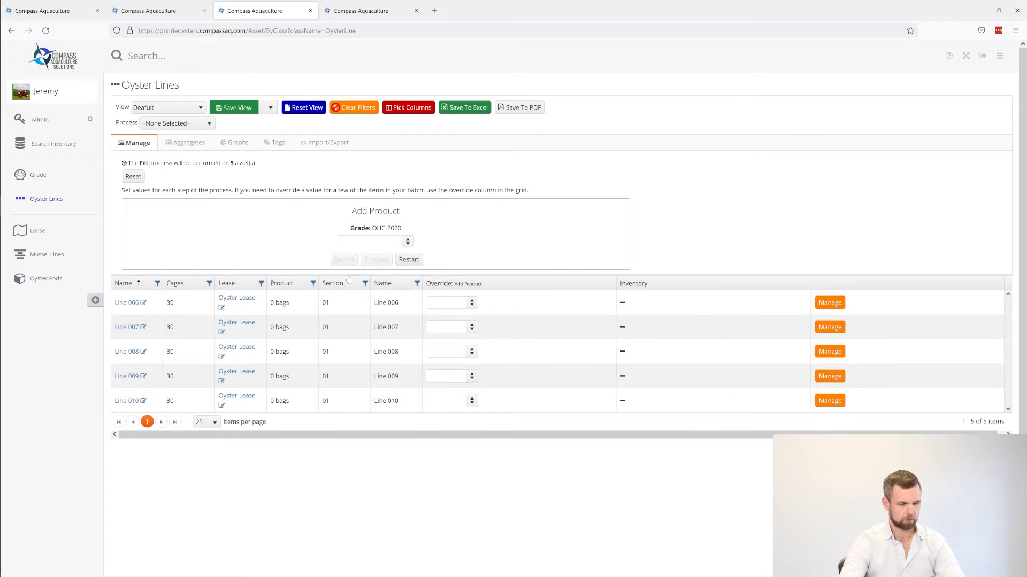
{"action": "left_click", "coordinate": [378, 240]}
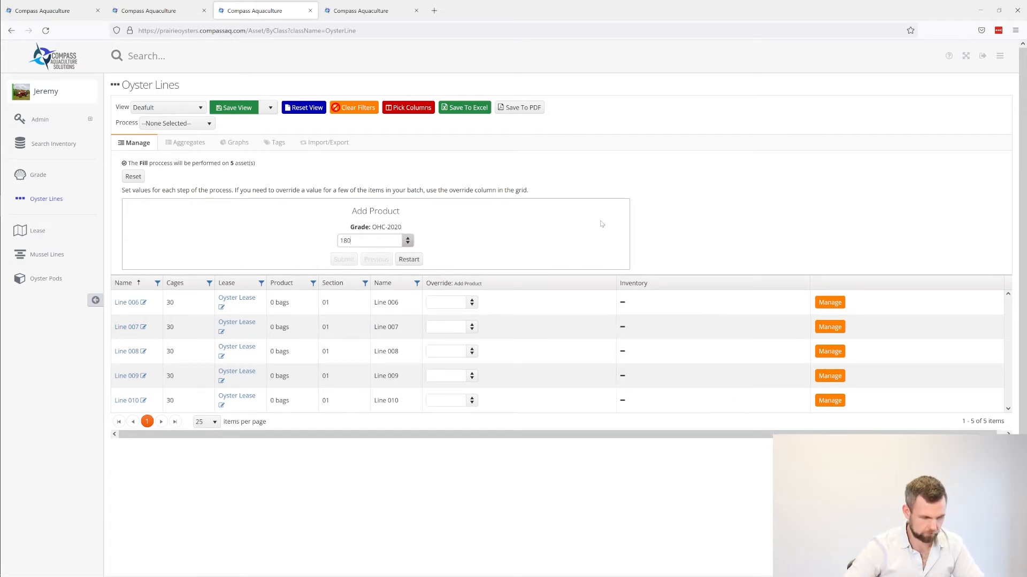
{"action": "key", "text": "Return"}
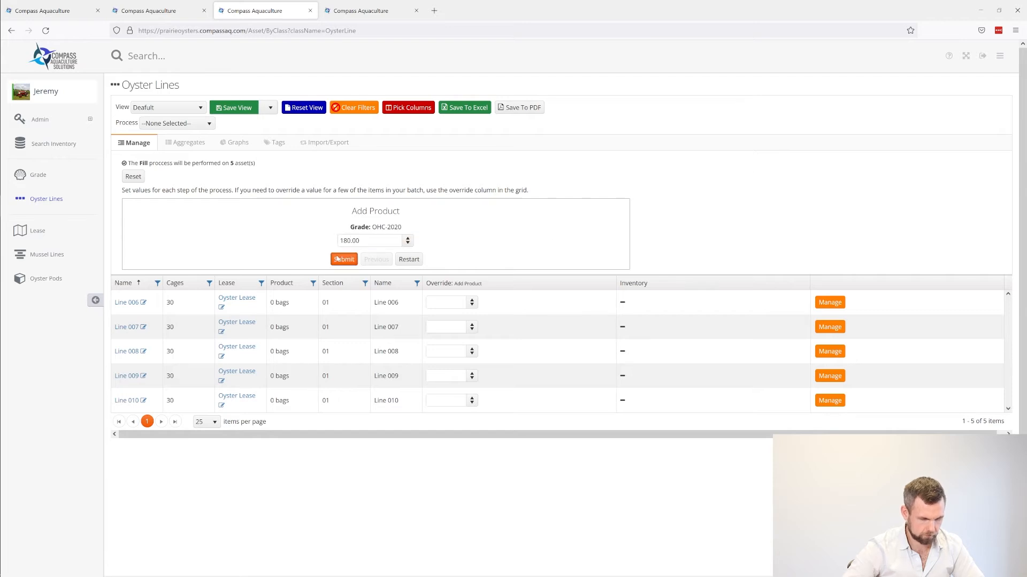
{"action": "left_click", "coordinate": [496, 282]}
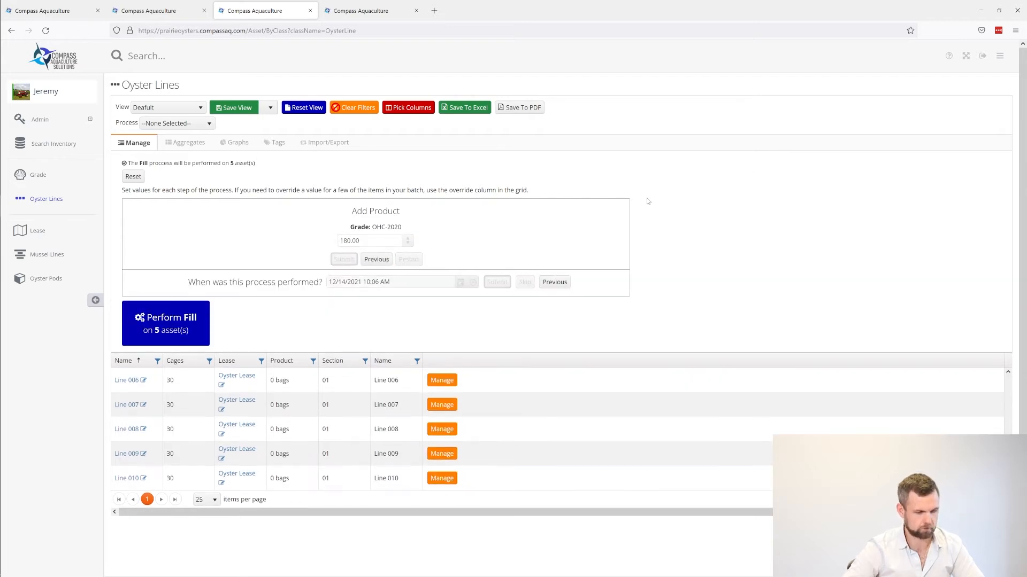
{"action": "left_click", "coordinate": [127, 318]}
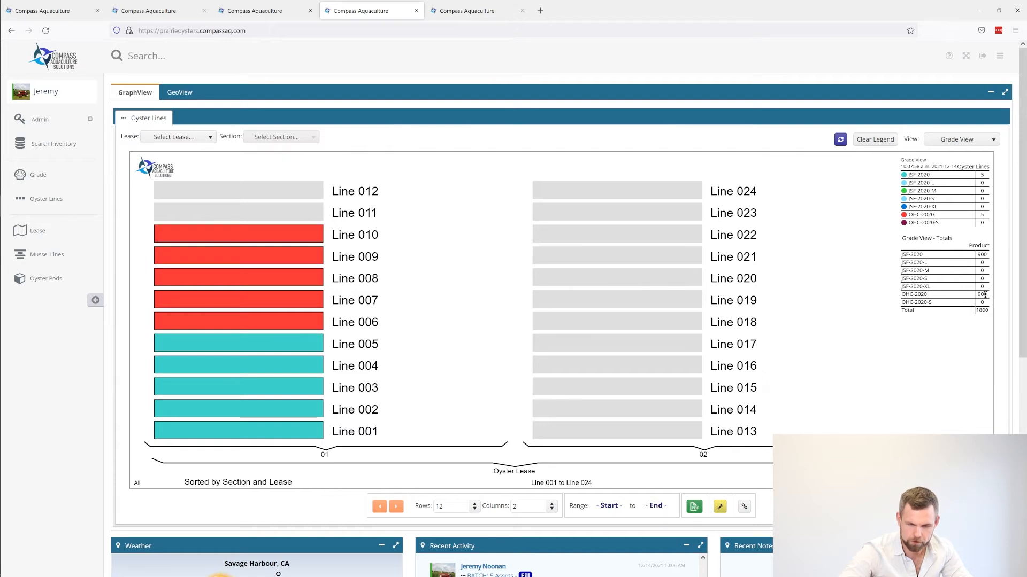
Check the OHC-2020 product total beside the graph and show the oyster lines on the map in Grade View.
{"action": "left_click_drag", "start_coordinate": [976, 292], "coordinate": [931, 297]}
{"action": "left_click", "coordinate": [929, 299]}
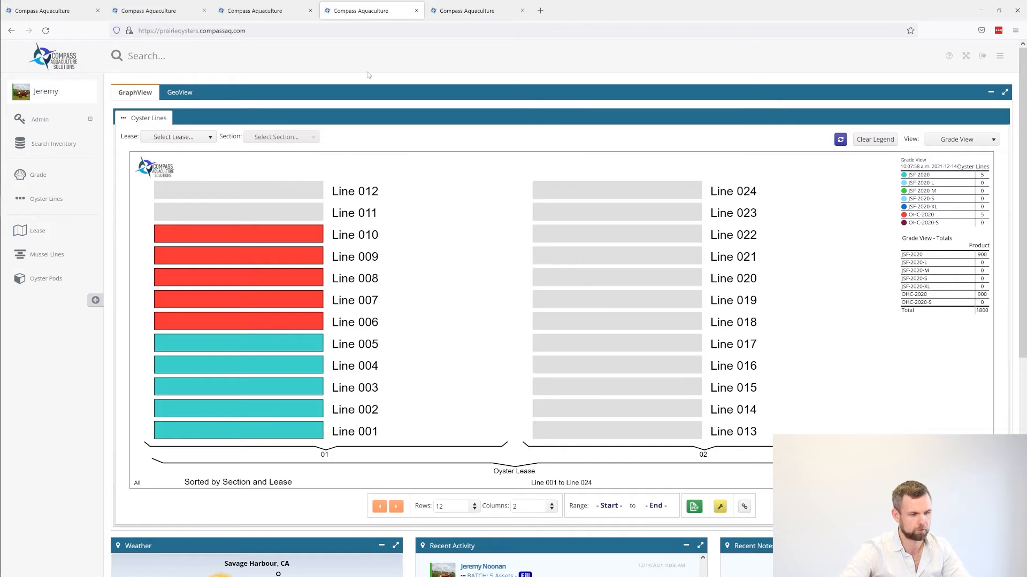
{"action": "left_click", "coordinate": [186, 94]}
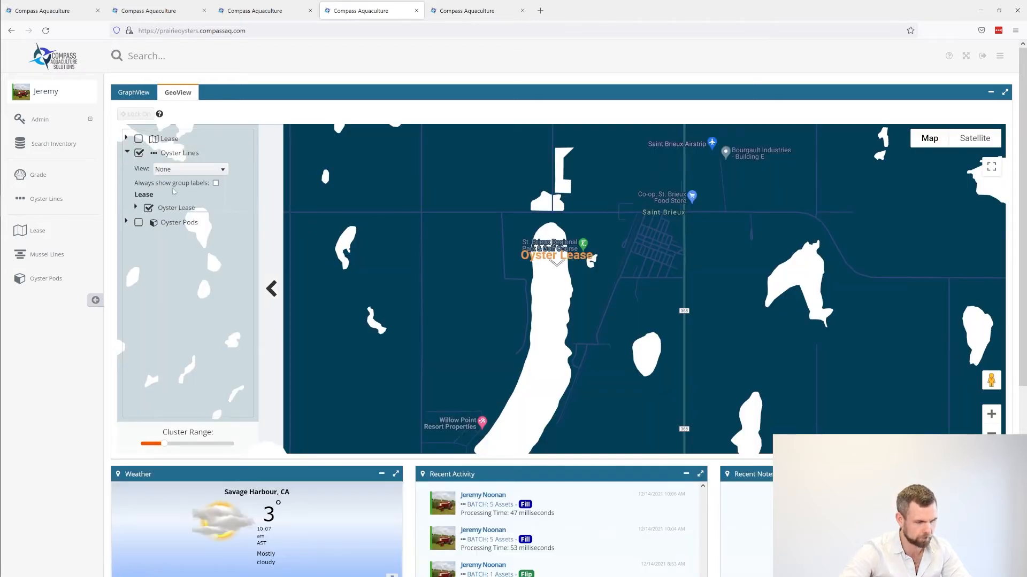
{"action": "left_click", "coordinate": [170, 170]}
{"action": "left_click", "coordinate": [167, 198]}
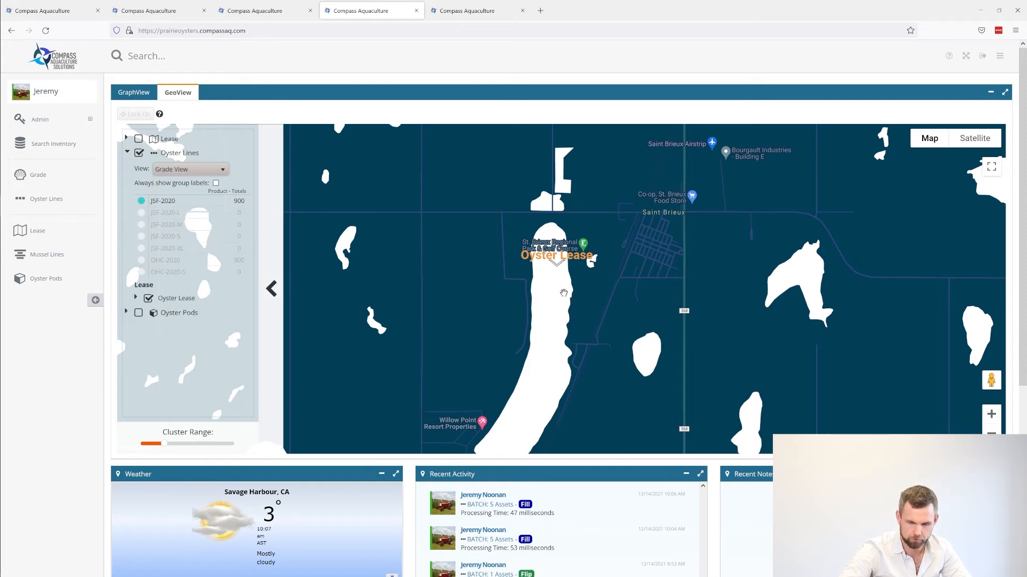
{"action": "scroll", "coordinate": [563, 281], "scroll_direction": "up", "scroll_amount": 3}
{"action": "left_click_drag", "start_coordinate": [585, 228], "coordinate": [570, 393]}
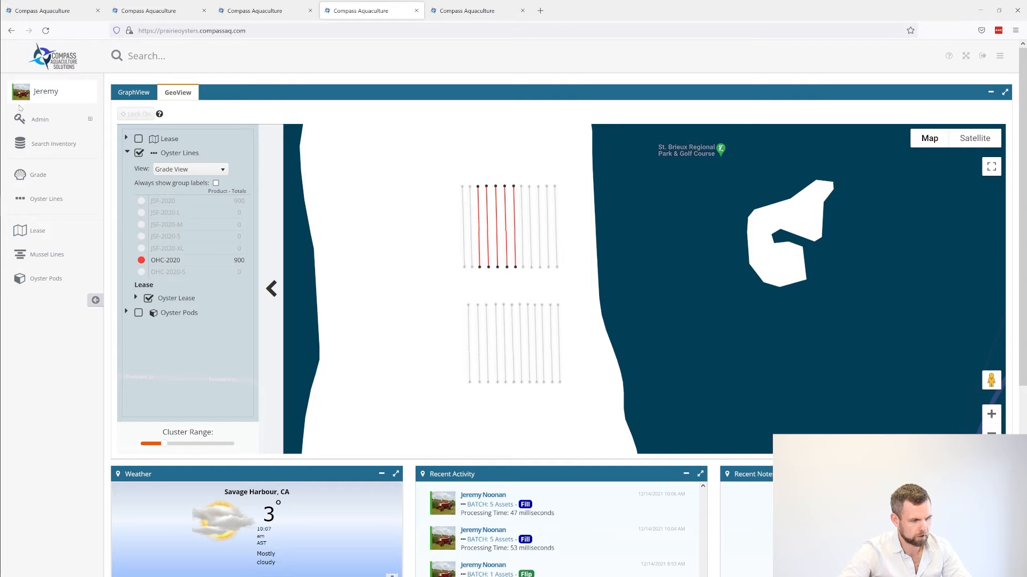
Search the inventory by inventory type for grade JSF-2020 and examine where its lines sit on the map.
{"action": "left_click", "coordinate": [52, 151]}
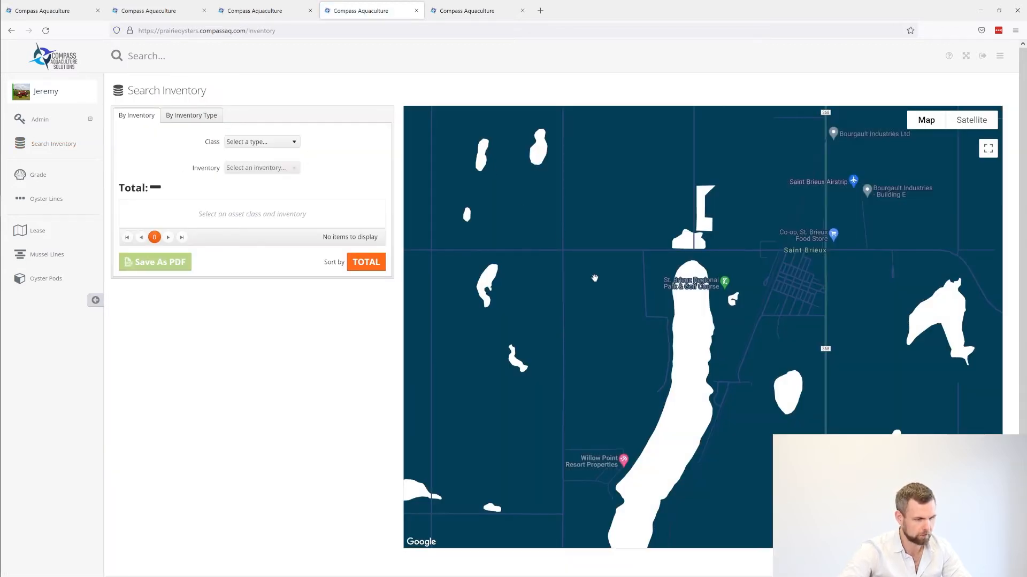
{"action": "left_click", "coordinate": [186, 116]}
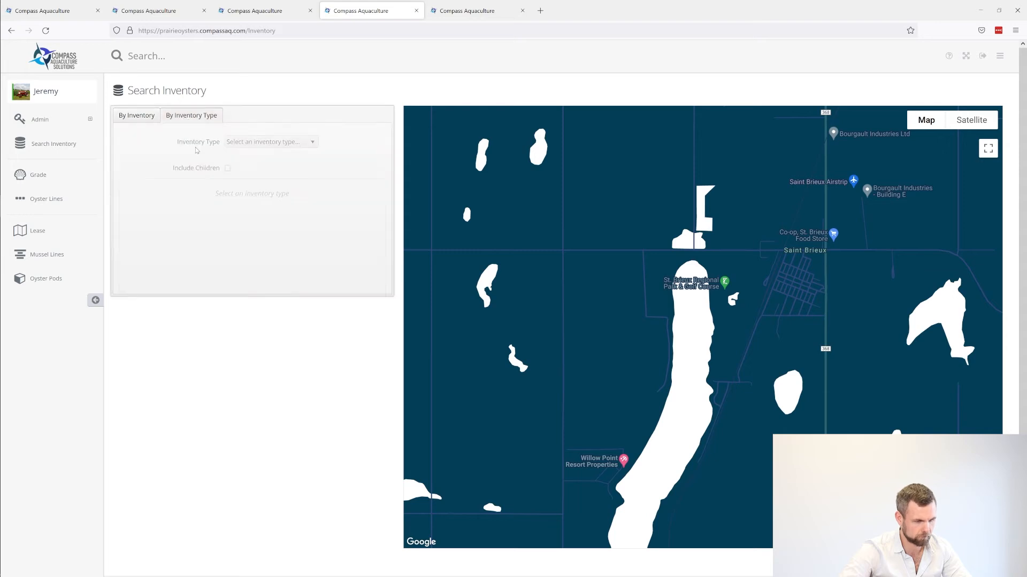
{"action": "left_click", "coordinate": [268, 142]}
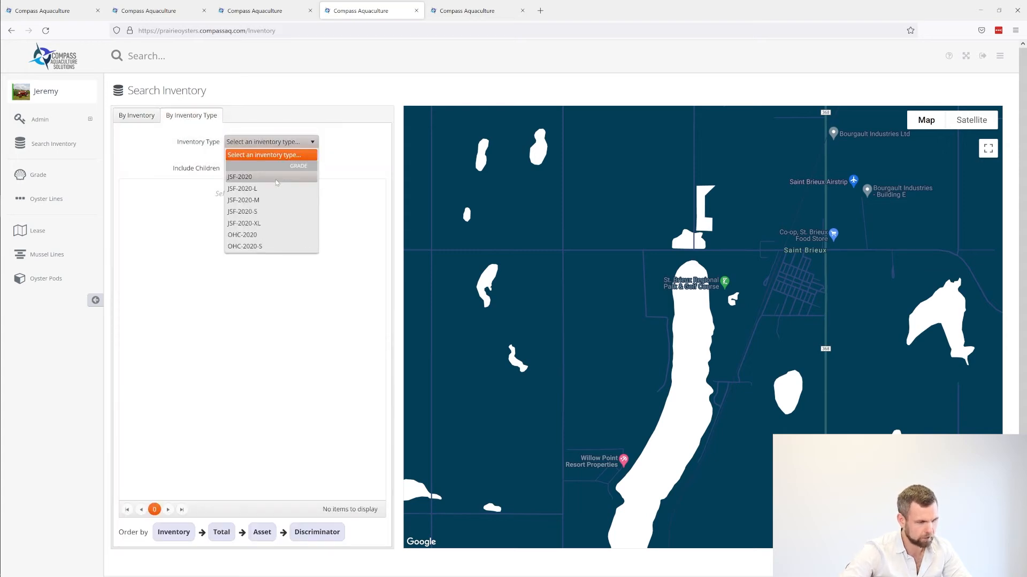
{"action": "left_click", "coordinate": [277, 178]}
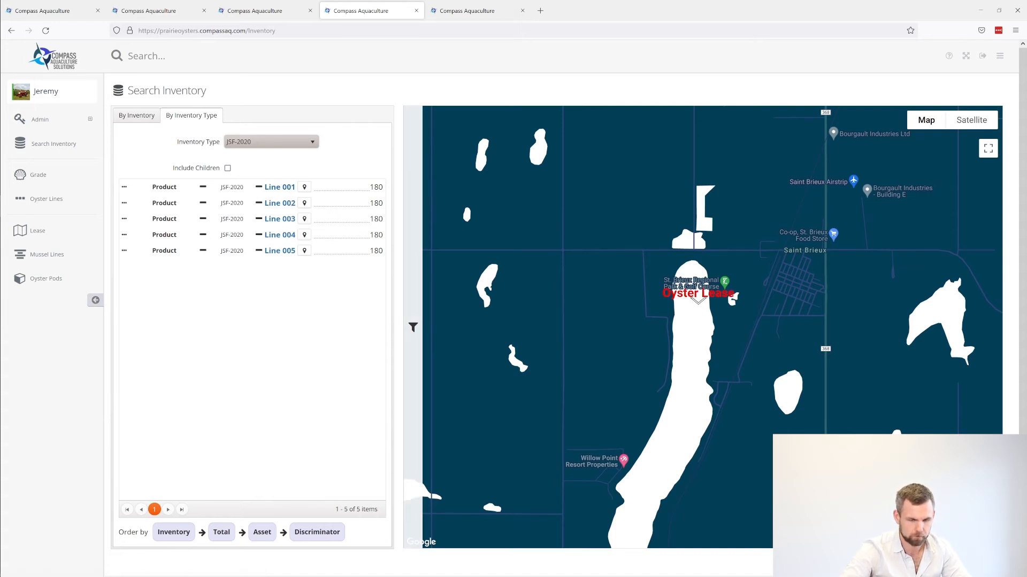
{"action": "scroll", "coordinate": [706, 332], "scroll_direction": "up", "scroll_amount": 5}
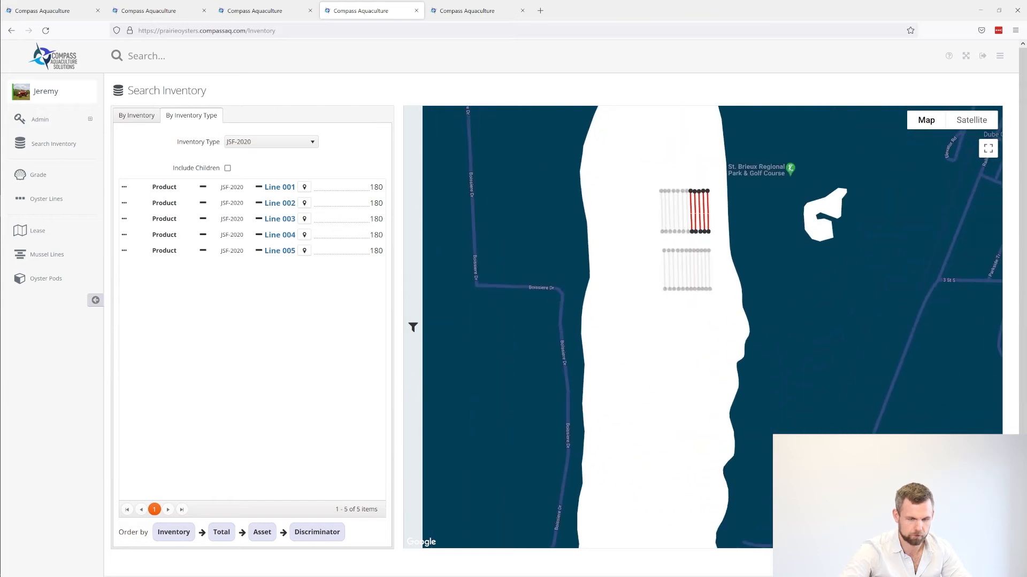
{"action": "left_click_drag", "start_coordinate": [778, 194], "coordinate": [708, 341]}
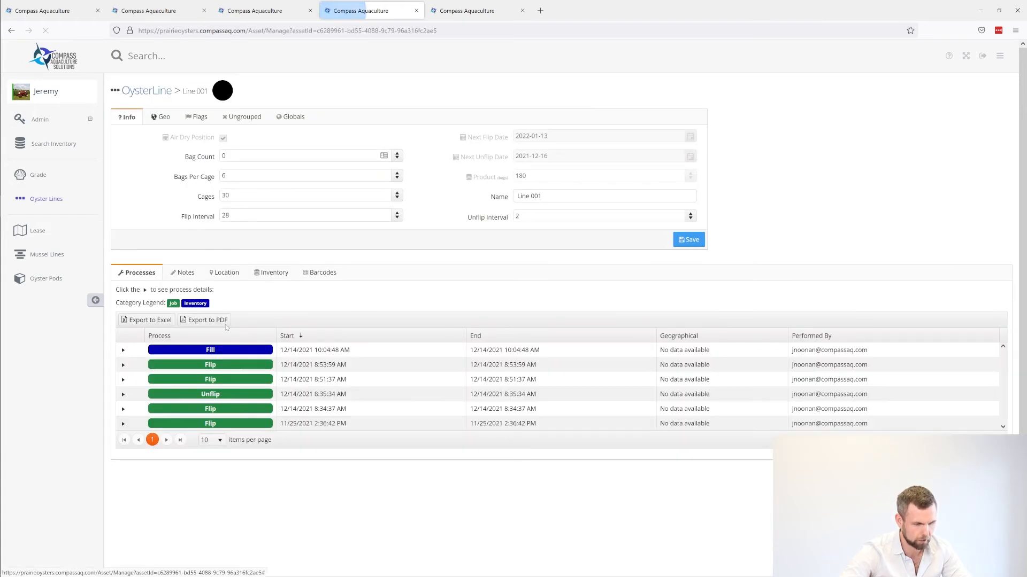
Examine the product inventory and add activity recorded for Line 001.
{"action": "left_click", "coordinate": [271, 272]}
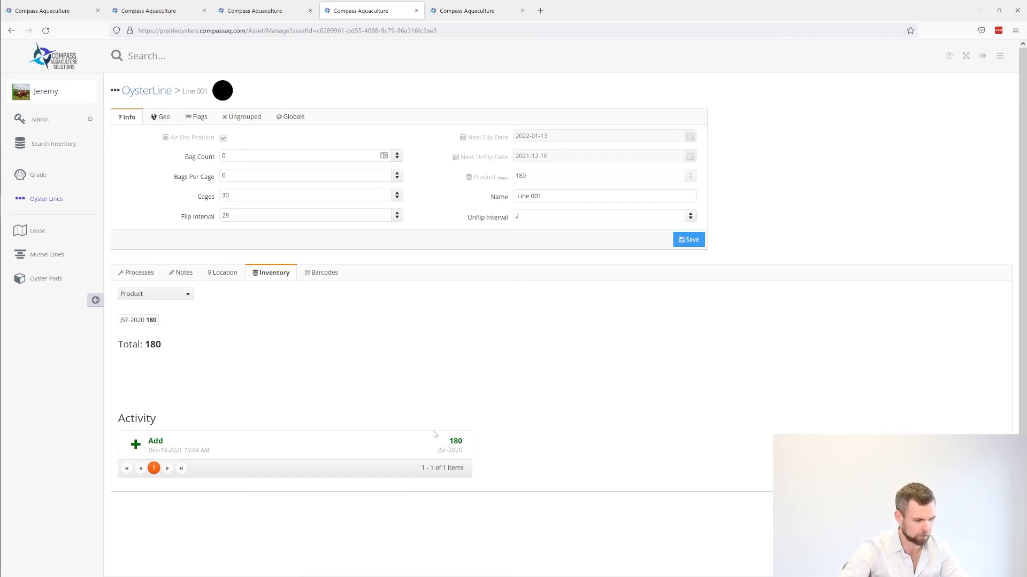
{"action": "left_click_drag", "start_coordinate": [231, 454], "coordinate": [384, 449]}
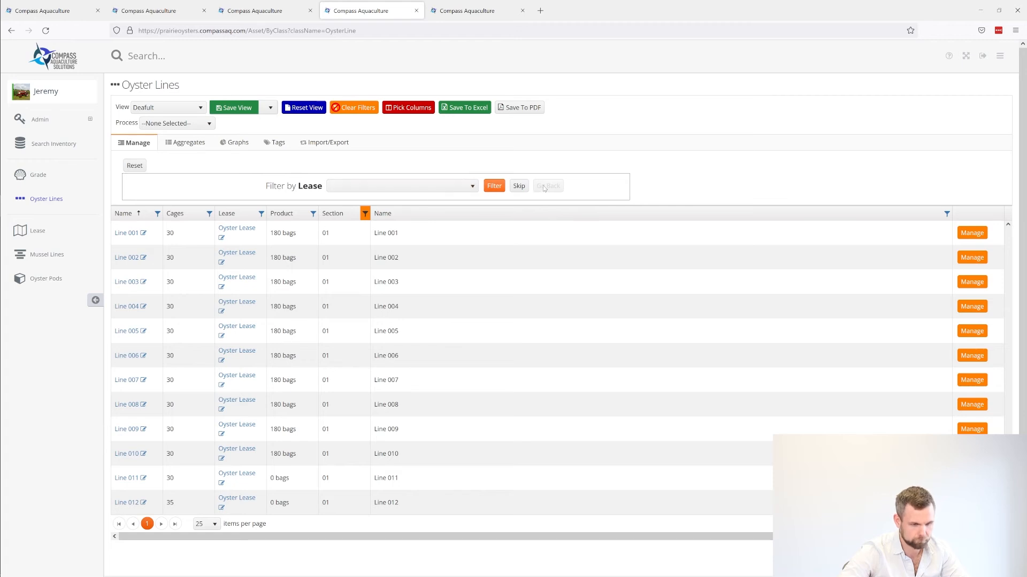
Skip the lease and section filters of the bulk task and select Line 001 and Line 002 as its assets.
{"action": "left_click", "coordinate": [526, 187]}
{"action": "left_click", "coordinate": [520, 213]}
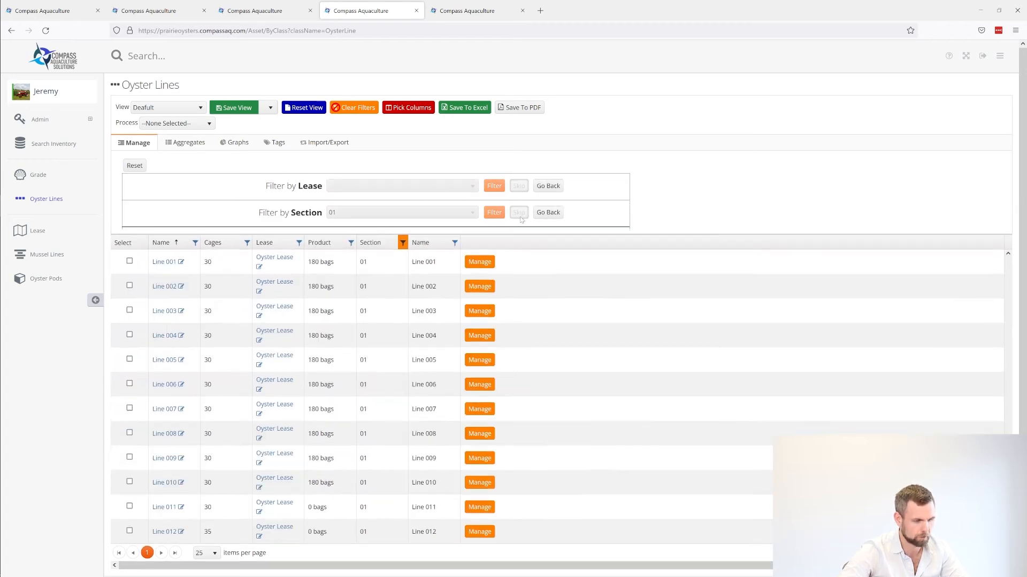
{"action": "left_click", "coordinate": [130, 283]}
{"action": "left_click", "coordinate": [130, 307]}
{"action": "left_click", "coordinate": [339, 244]}
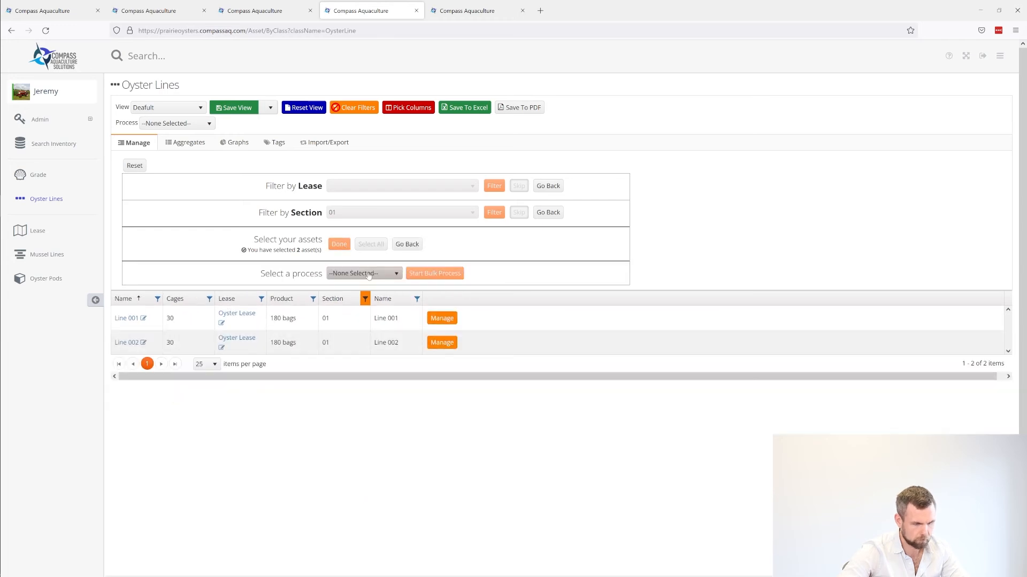
Start the Remove bulk process for the selected Lines 001 and 002.
{"action": "left_click", "coordinate": [368, 273]}
{"action": "left_click", "coordinate": [360, 322]}
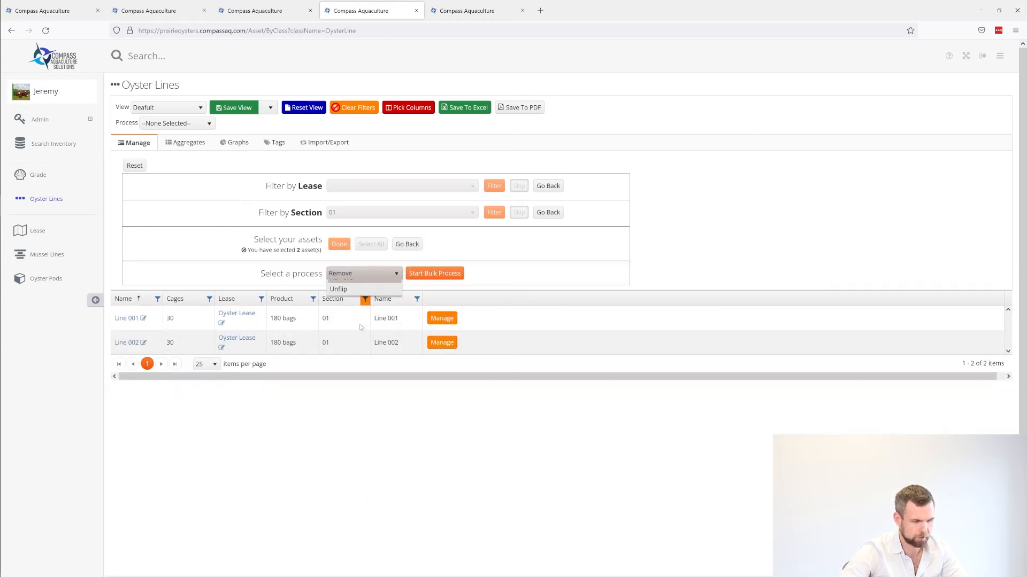
{"action": "left_click", "coordinate": [432, 274]}
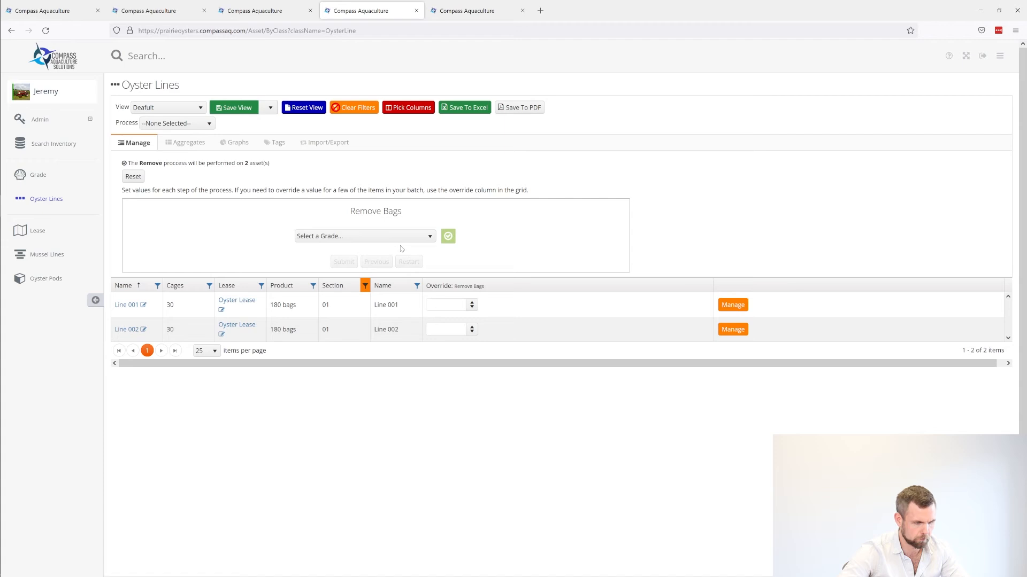
Remove 180 bags of grade JSF-2020 from each of Lines 001 and 002, submitting the bulk process with the proposed date.
{"action": "left_click", "coordinate": [397, 240]}
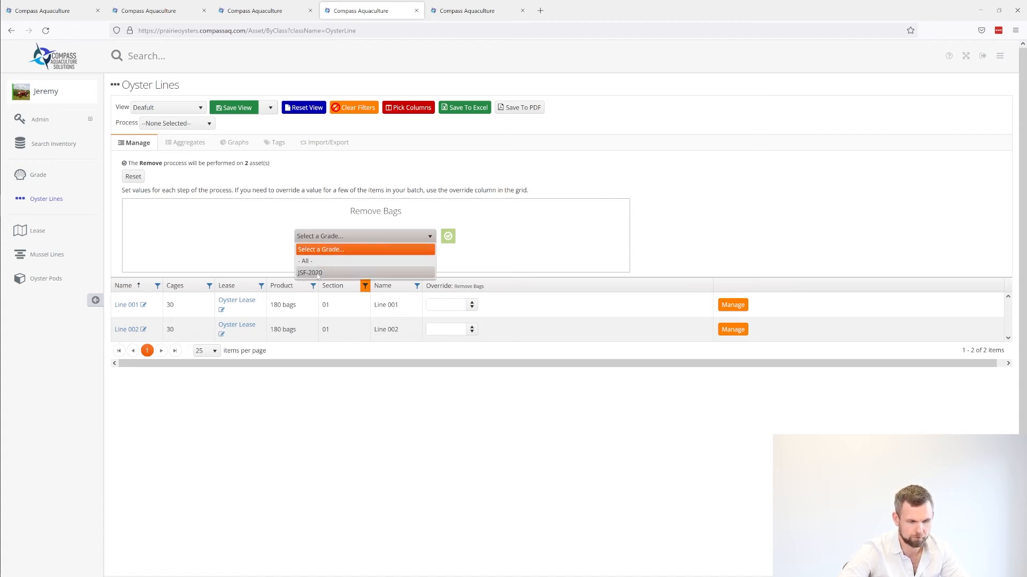
{"action": "left_click", "coordinate": [322, 273]}
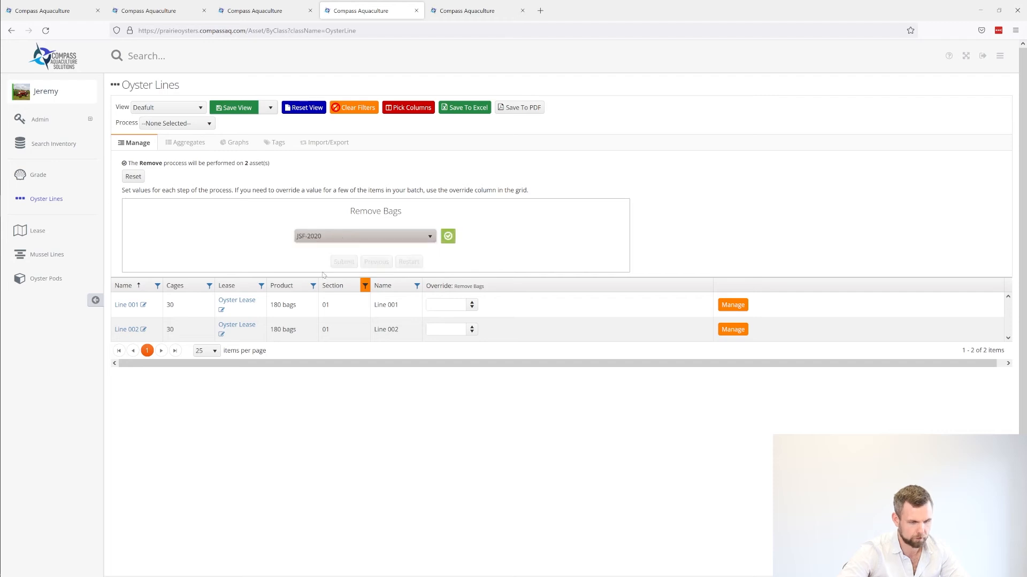
{"action": "left_click", "coordinate": [448, 236]}
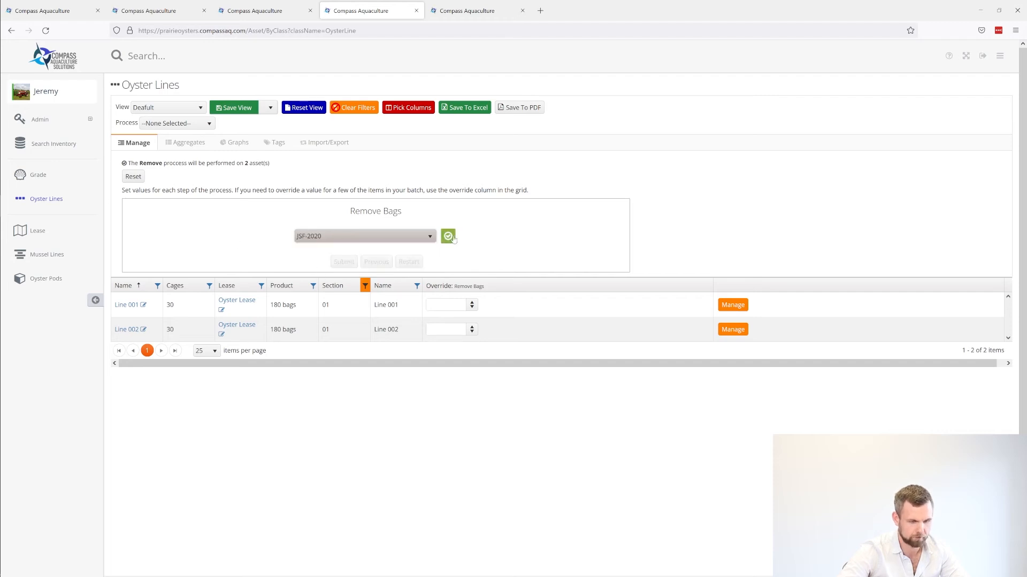
{"action": "left_click", "coordinate": [442, 303]}
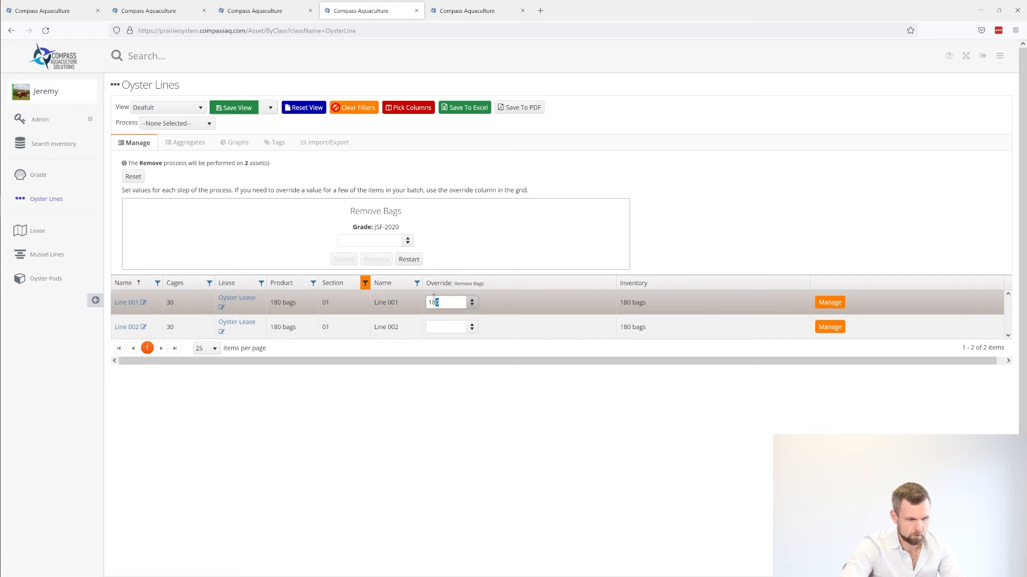
{"action": "left_click", "coordinate": [378, 240]}
{"action": "type", "text": "18"}
{"action": "key", "text": "Return"}
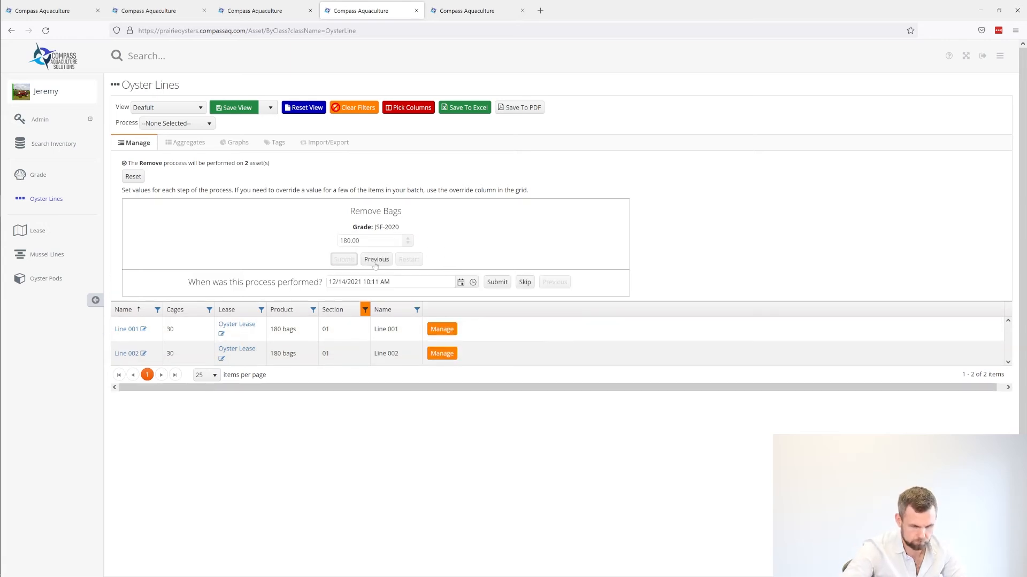
{"action": "left_click", "coordinate": [495, 284]}
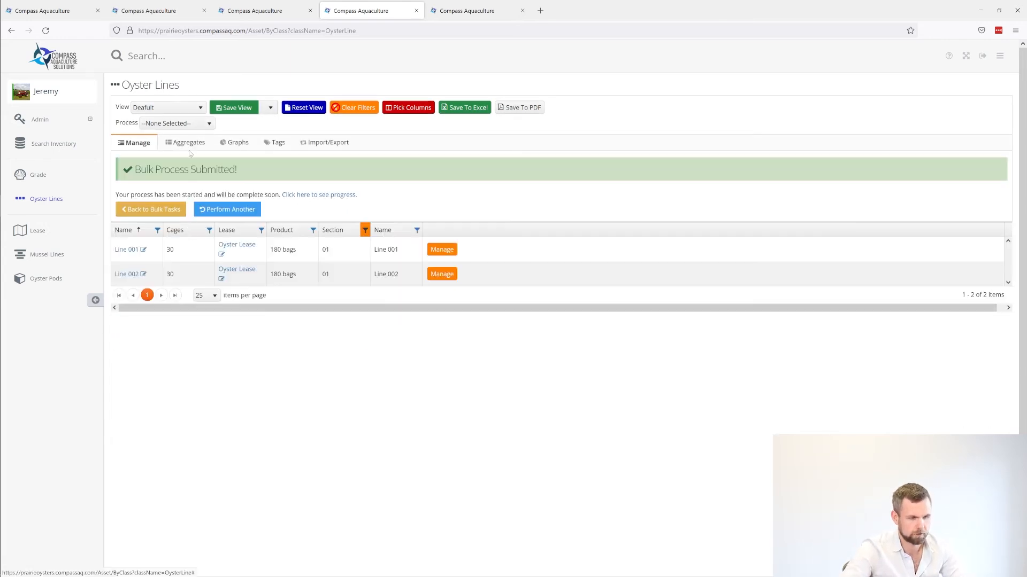
Review the oyster lines by grade in the dashboard graph and return to the Oyster Lines list.
{"action": "left_click", "coordinate": [55, 57]}
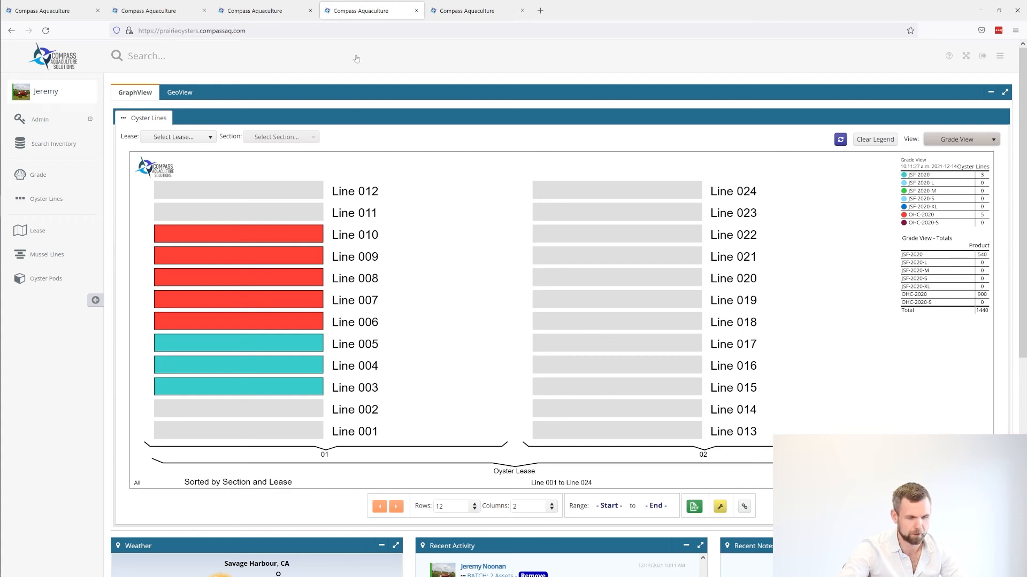
{"action": "left_click", "coordinate": [300, 188]}
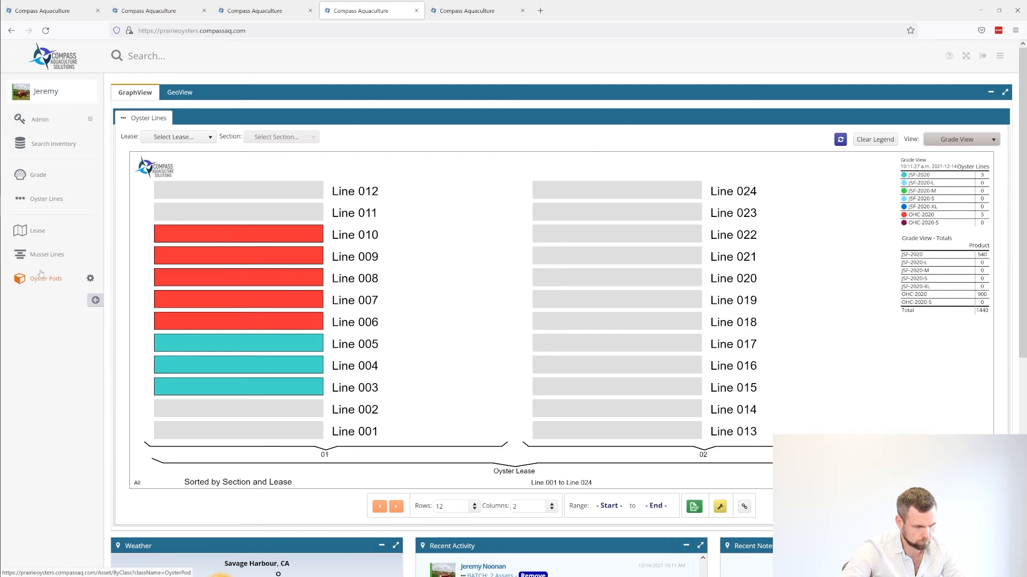
{"action": "left_click", "coordinate": [44, 201]}
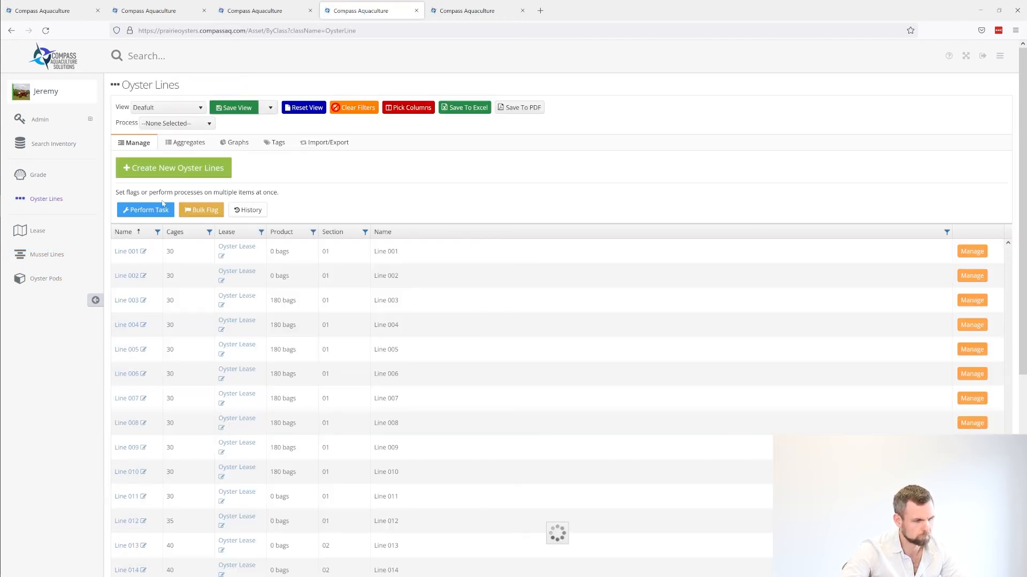
{"action": "left_click", "coordinate": [158, 211]}
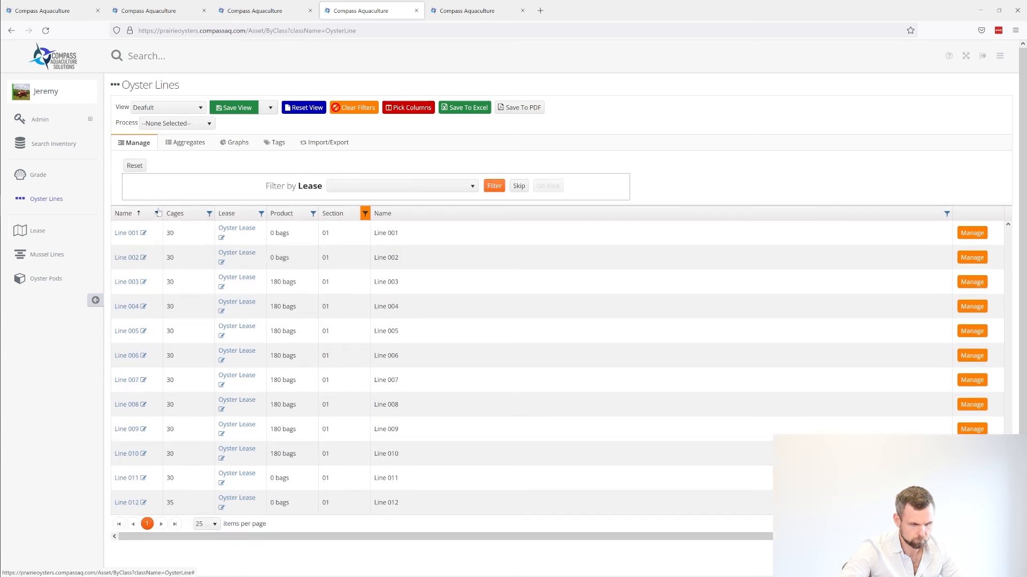
{"action": "left_click", "coordinate": [520, 185]}
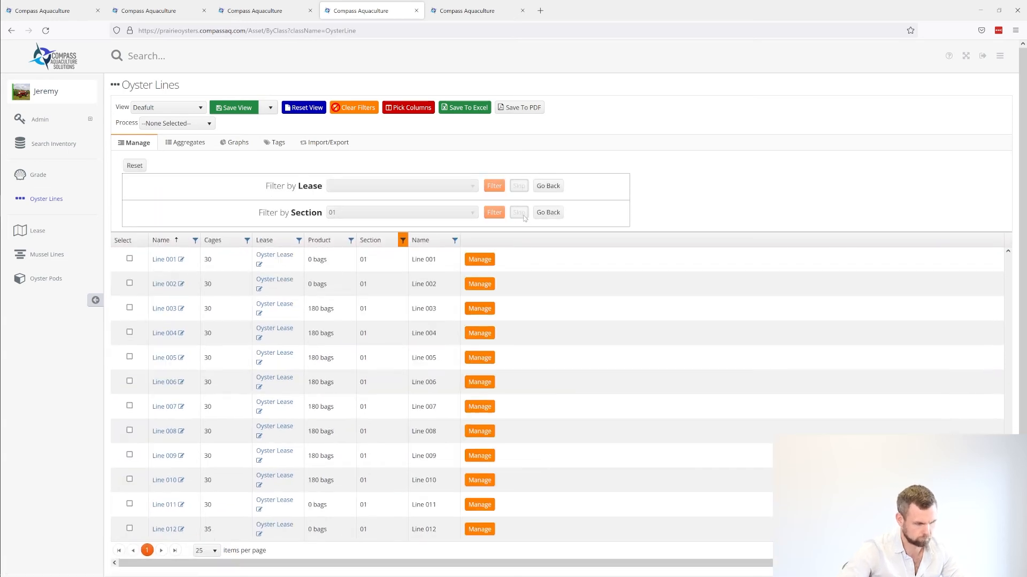
{"action": "left_click", "coordinate": [521, 211]}
{"action": "left_click", "coordinate": [134, 165]}
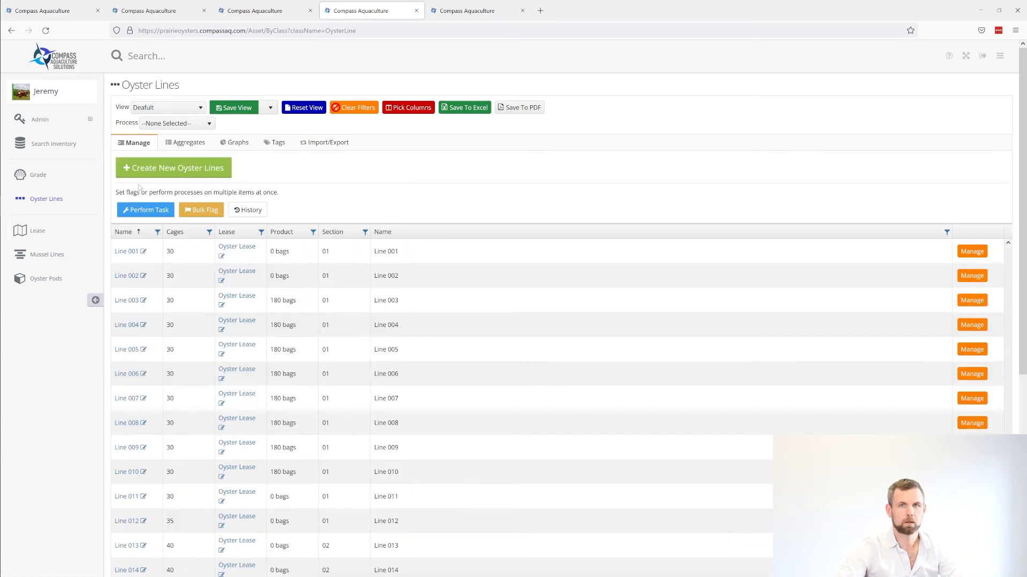
Begin a bulk task, skip the lease and section filters, and select Lines 011 through 016 as its assets.
{"action": "left_click", "coordinate": [140, 213]}
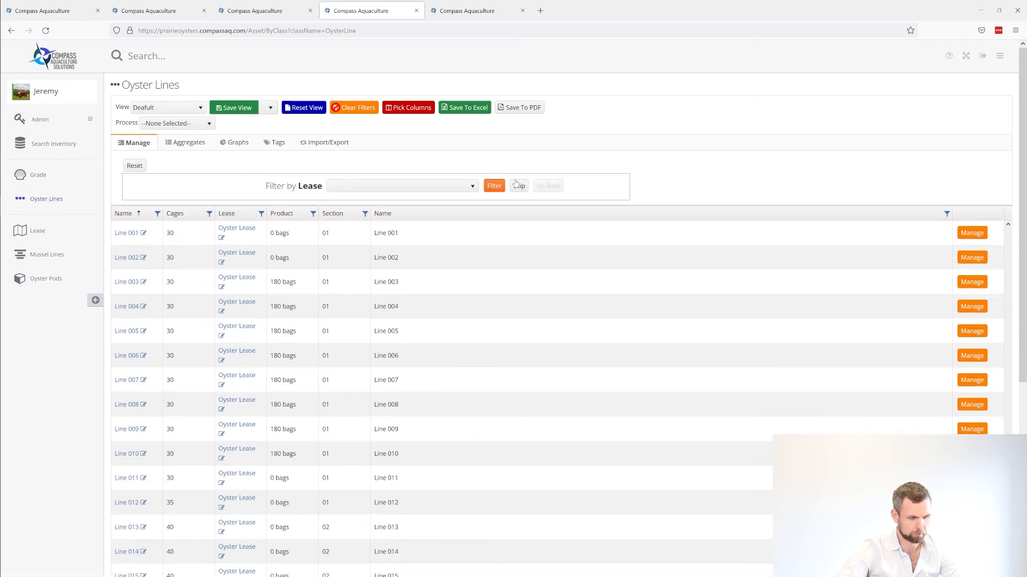
{"action": "left_click", "coordinate": [518, 186]}
{"action": "left_click", "coordinate": [519, 213]}
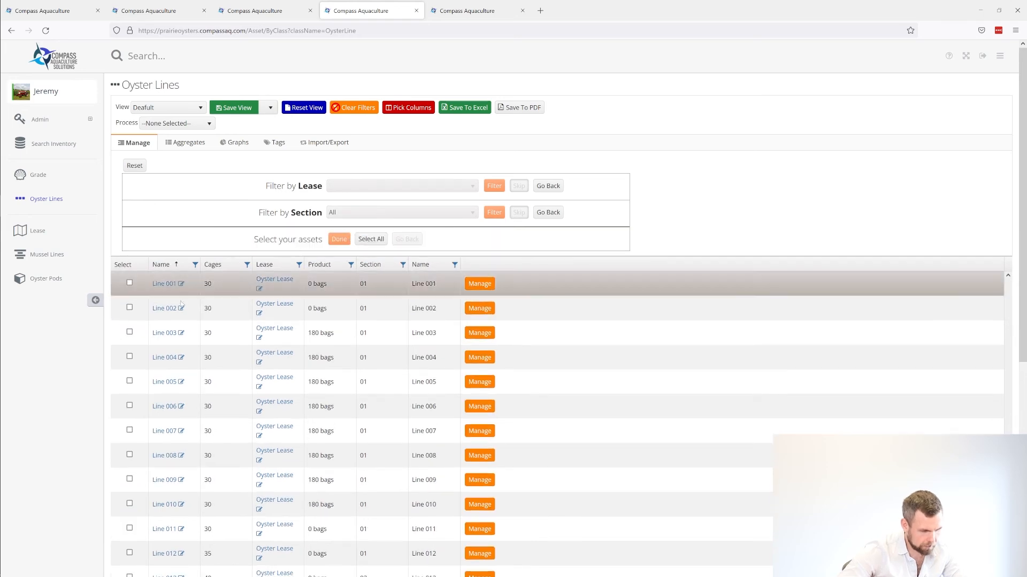
{"action": "scroll", "coordinate": [132, 368], "scroll_direction": "down", "scroll_amount": 3}
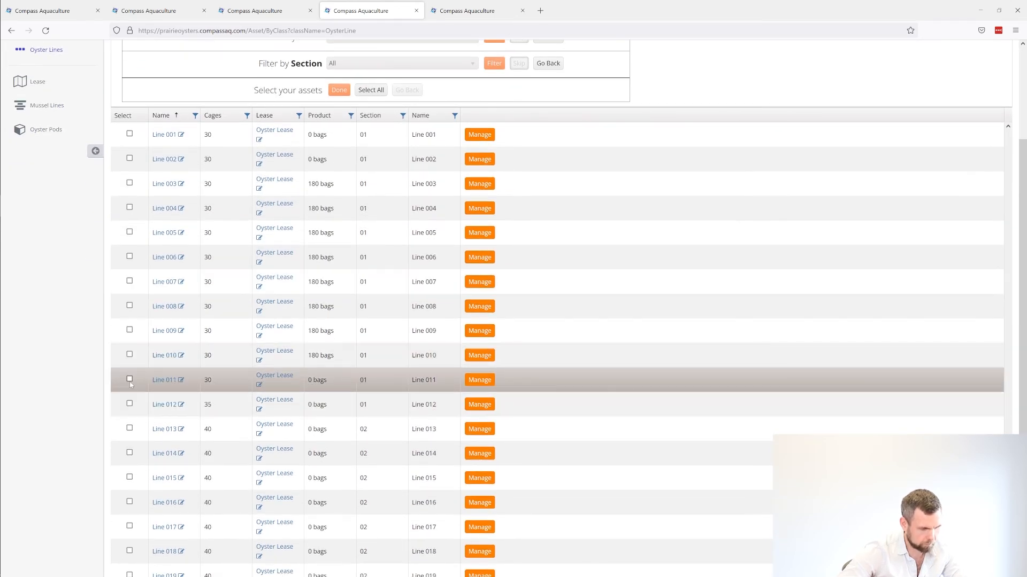
{"action": "left_click", "coordinate": [130, 380]}
{"action": "left_click", "coordinate": [129, 413]}
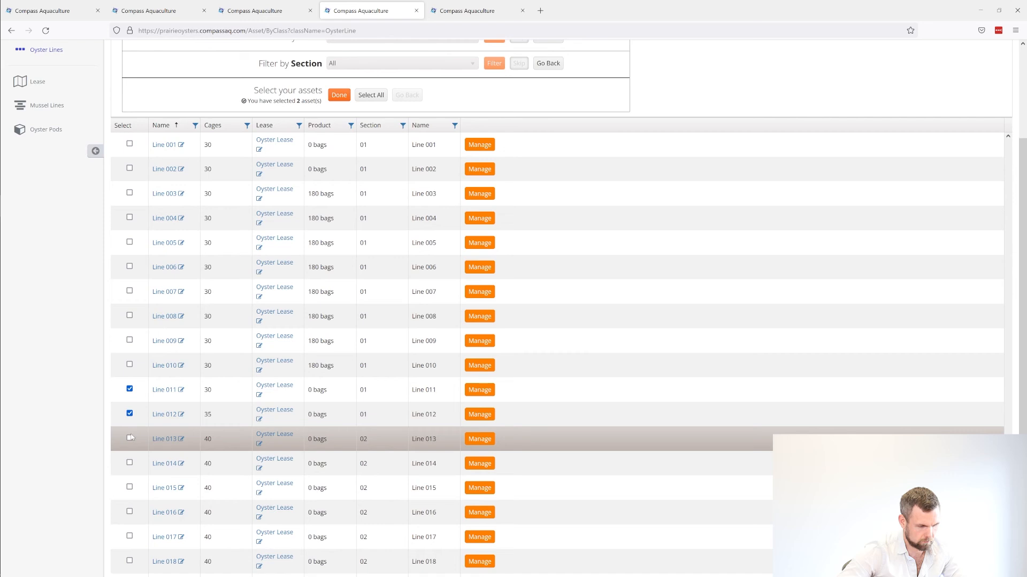
{"action": "left_click", "coordinate": [129, 438]}
{"action": "left_click", "coordinate": [130, 487]}
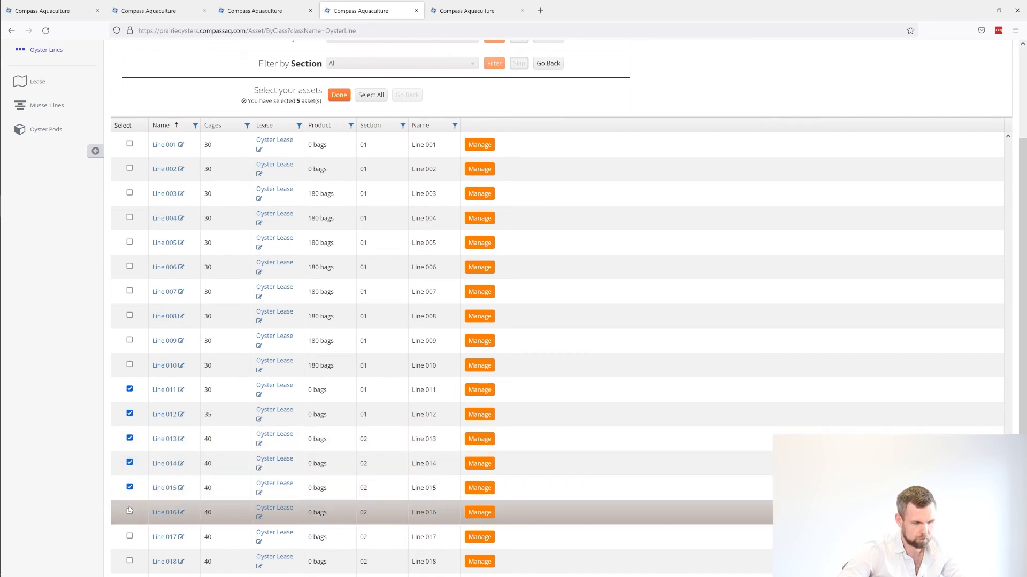
{"action": "scroll", "coordinate": [337, 243], "scroll_direction": "up", "scroll_amount": 3}
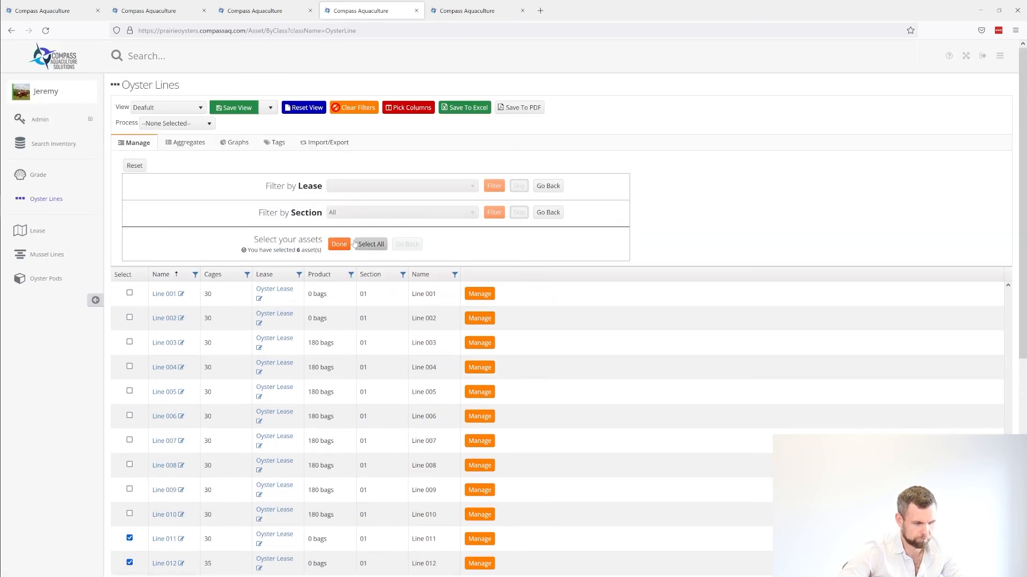
{"action": "left_click", "coordinate": [337, 245]}
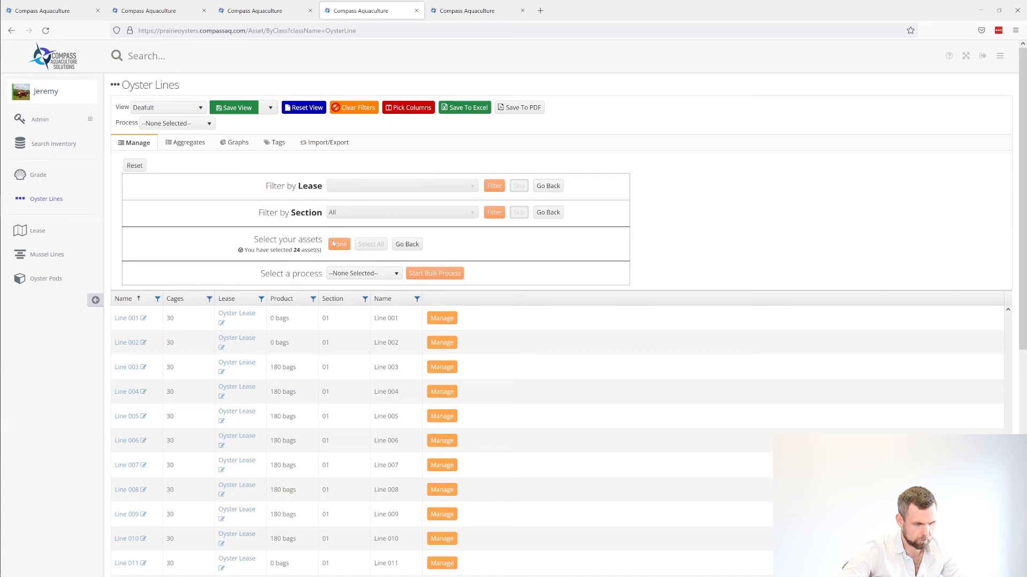
Start the Fill bulk process for the selected Lines 011 through 016.
{"action": "left_click", "coordinate": [375, 273]}
{"action": "left_click", "coordinate": [368, 296]}
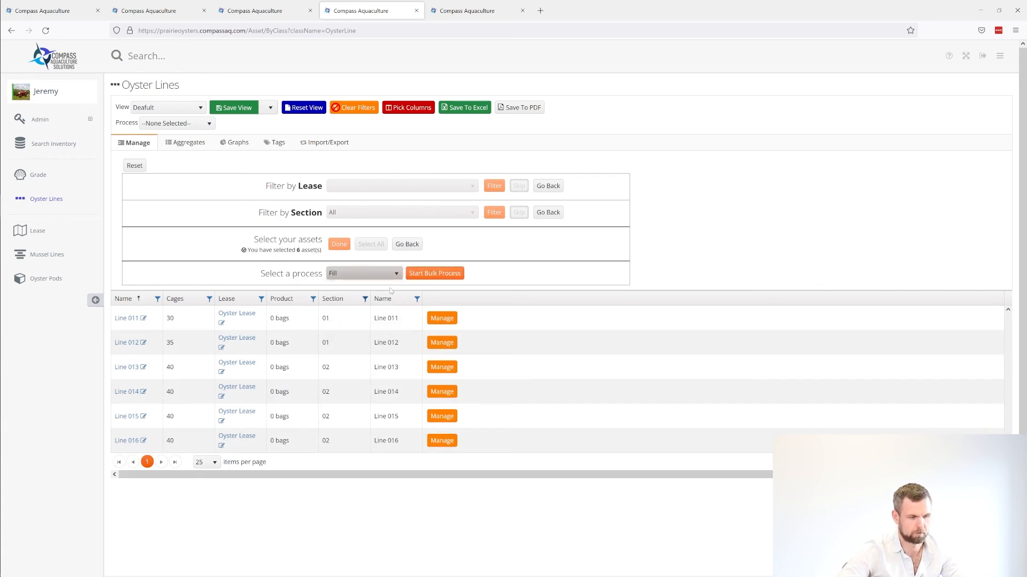
{"action": "left_click", "coordinate": [434, 274]}
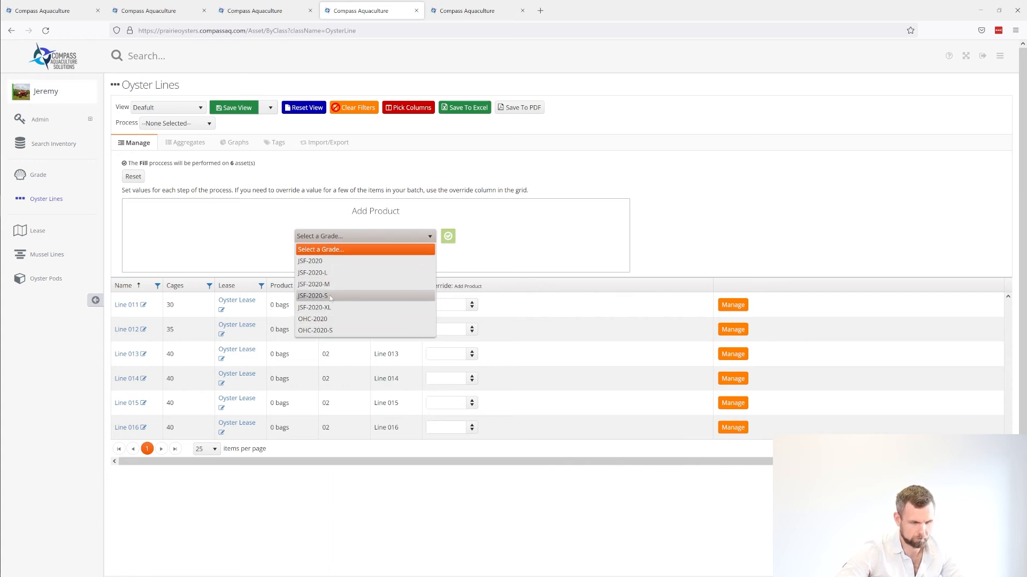
Add 180 bags of grade JSF-2020-S to each selected line and submit the bulk process with the proposed date.
{"action": "left_click", "coordinate": [334, 297]}
{"action": "left_click", "coordinate": [448, 236]}
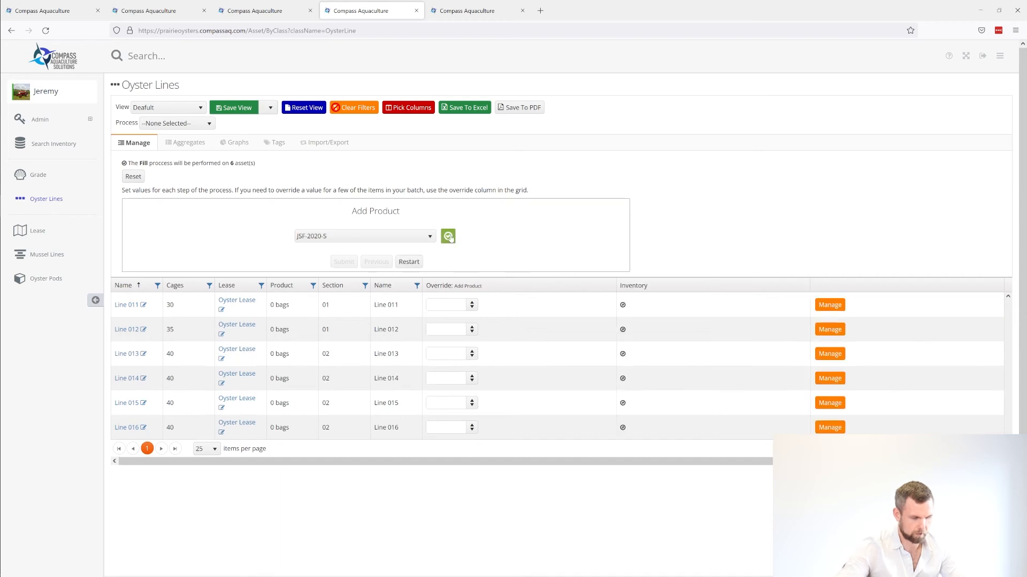
{"action": "left_click", "coordinate": [366, 242]}
{"action": "type", "text": "180"}
{"action": "left_click", "coordinate": [338, 259]}
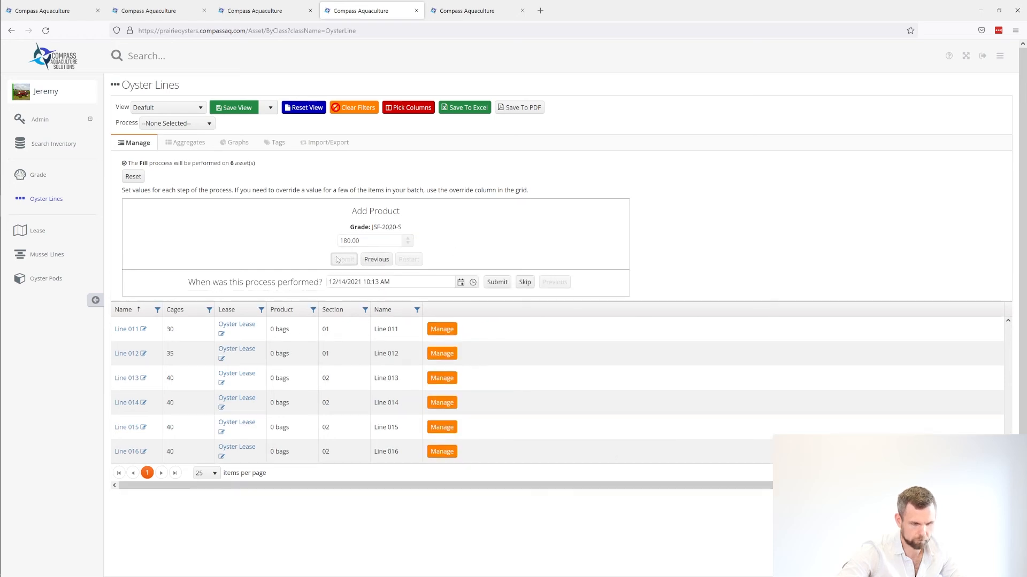
{"action": "left_click", "coordinate": [497, 282]}
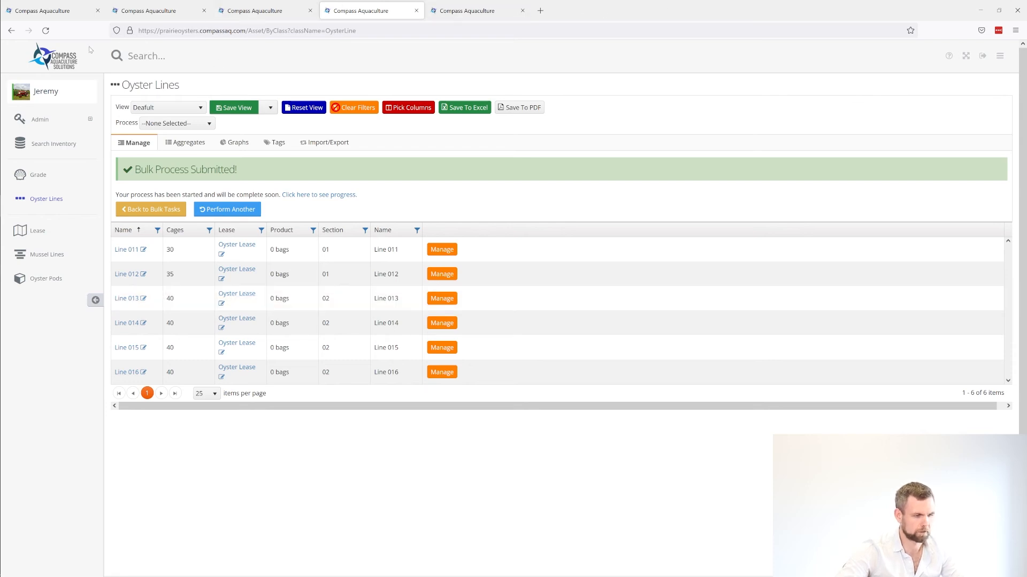
Review the oyster lines by grade in the dashboard graph and check Line 005.
{"action": "left_click", "coordinate": [55, 61]}
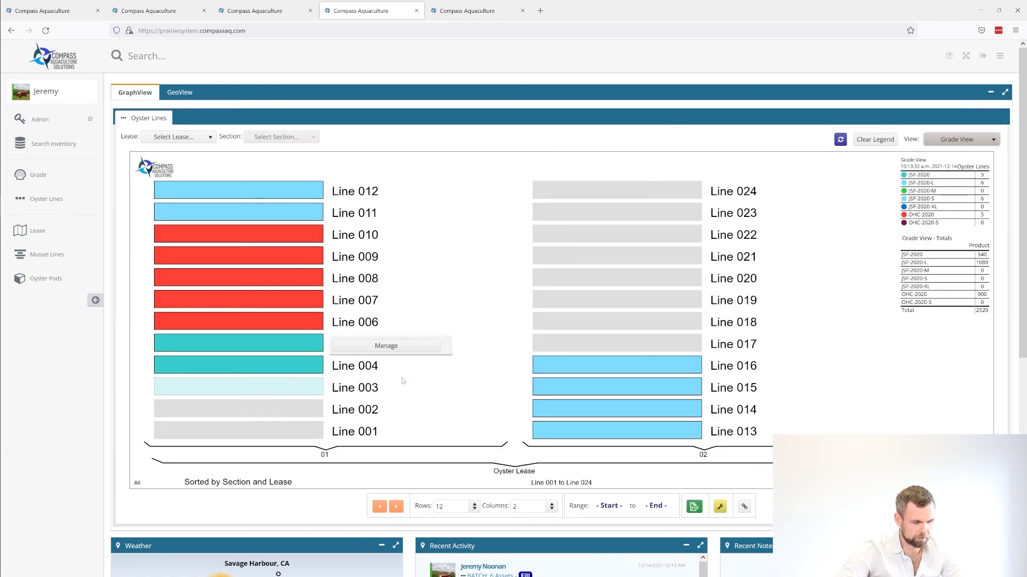
{"action": "mouse_move", "coordinate": [310, 380]}
{"action": "left_click", "coordinate": [249, 343]}
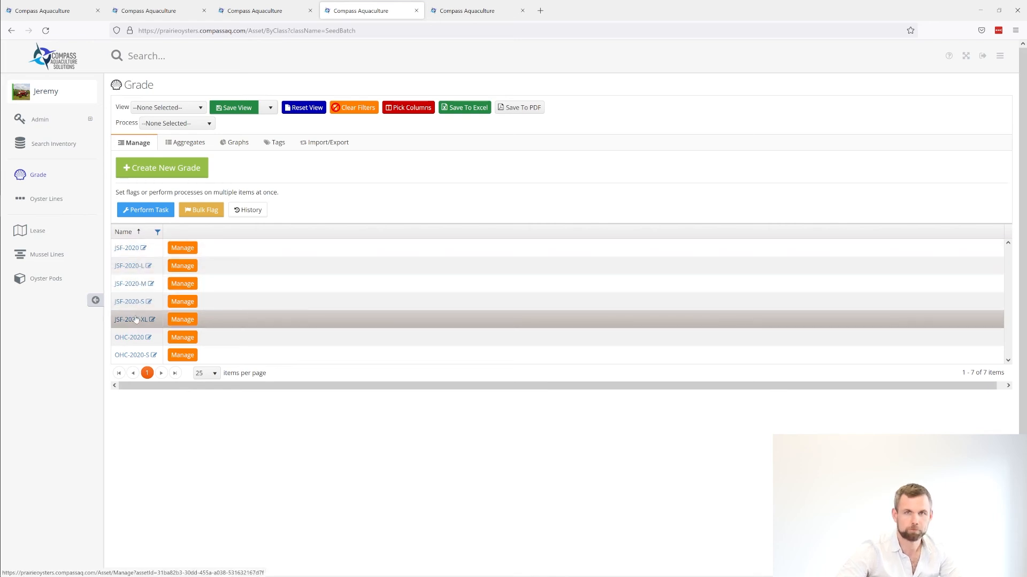
Examine the inventory history of grade JSF-2020 with its child grades included.
{"action": "left_click", "coordinate": [127, 249]}
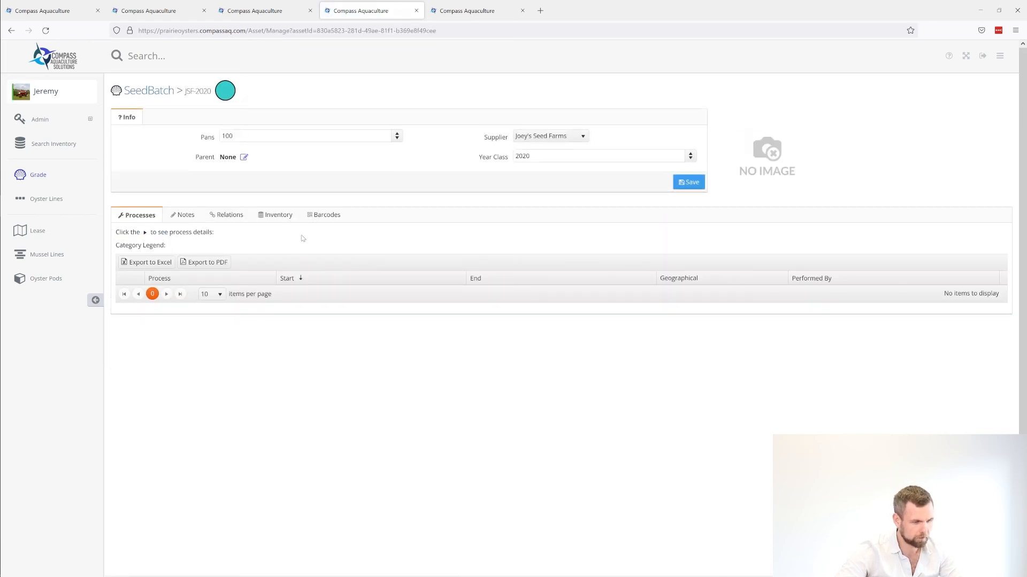
{"action": "left_click", "coordinate": [275, 215]}
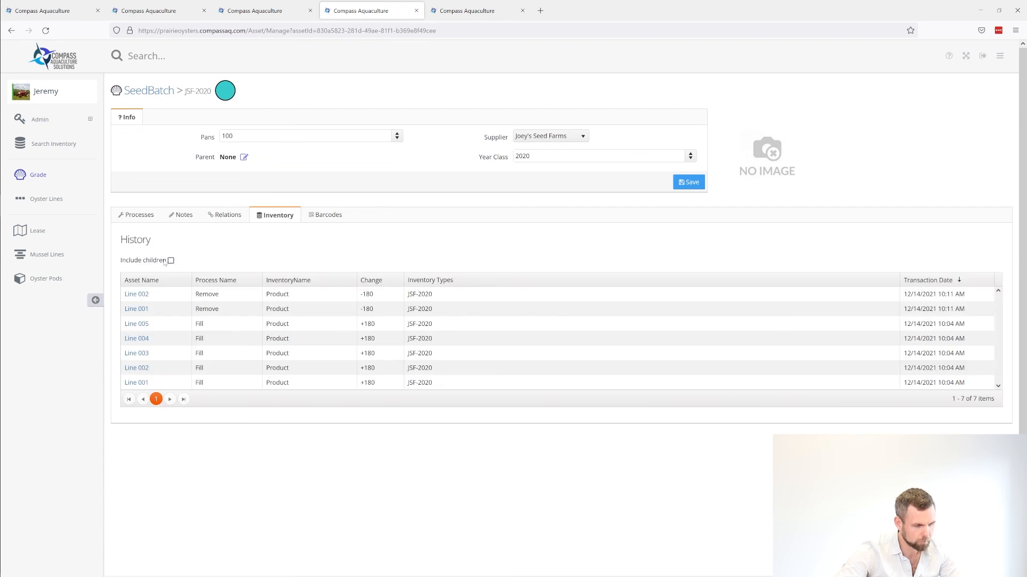
{"action": "left_click", "coordinate": [171, 260]}
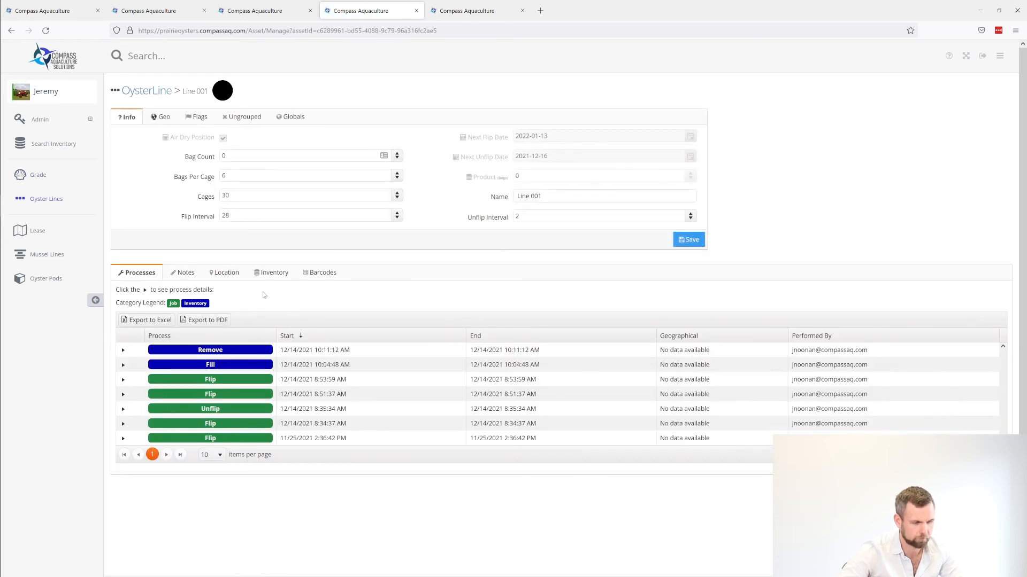
Examine the product inventory of Line 001 and its add and remove activity.
{"action": "left_click", "coordinate": [271, 274]}
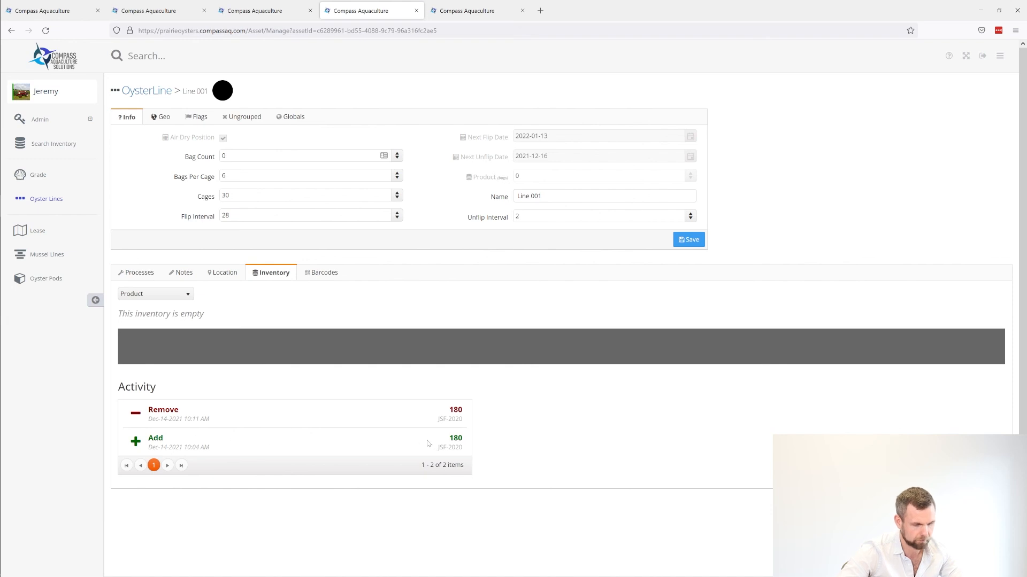
{"action": "left_click_drag", "start_coordinate": [461, 444], "coordinate": [307, 446]}
{"action": "left_click", "coordinate": [278, 421]}
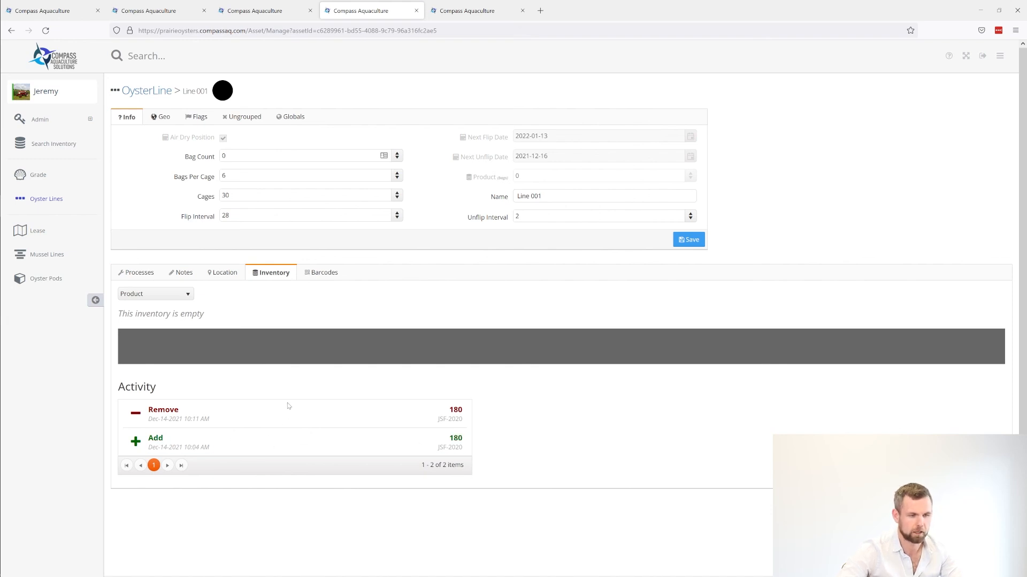
Review Line 001's process history, including who performed the Fill process, and expand the details of the Remove process.
{"action": "left_click", "coordinate": [139, 273]}
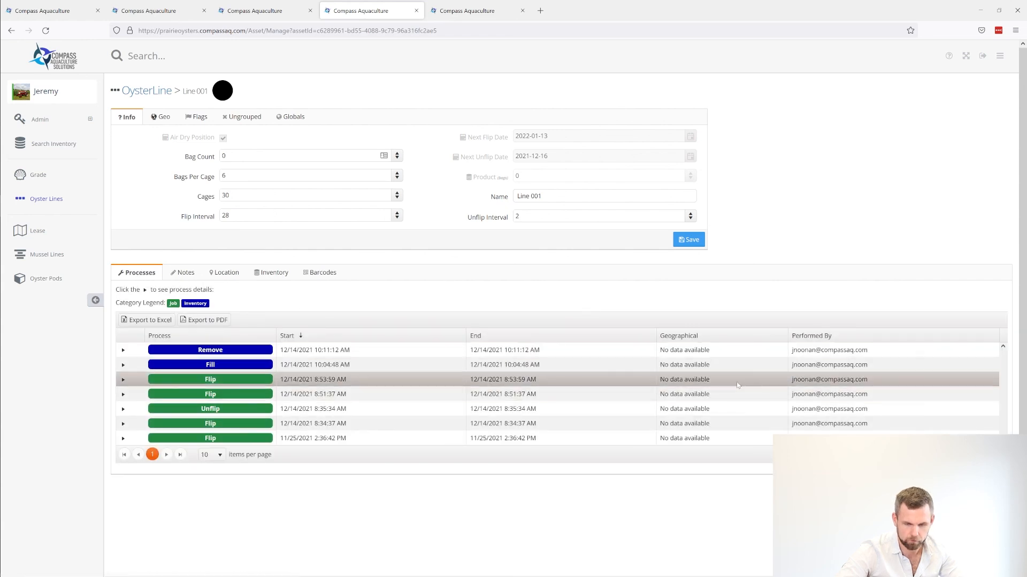
{"action": "left_click_drag", "start_coordinate": [877, 369], "coordinate": [788, 366]}
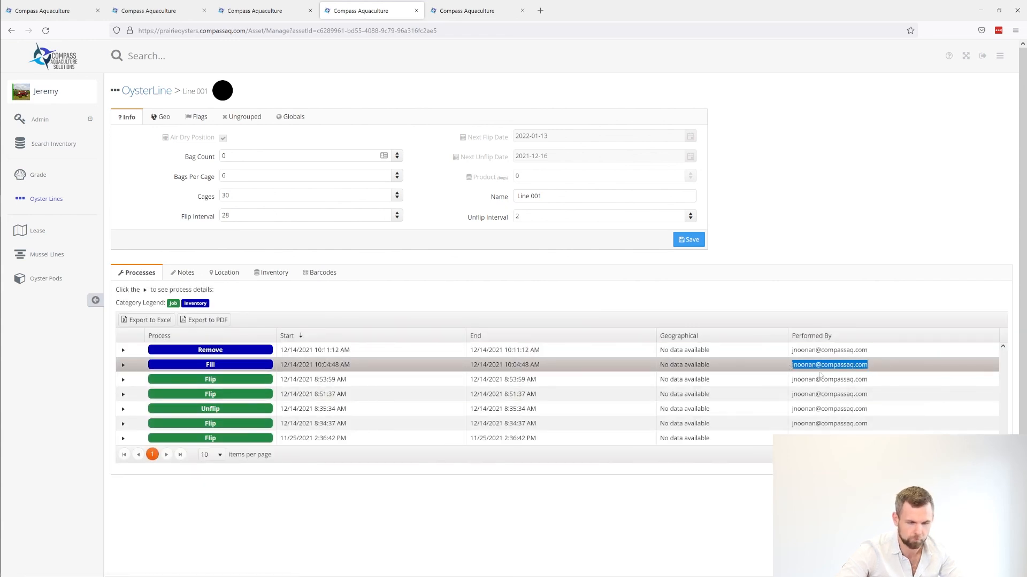
{"action": "left_click", "coordinate": [499, 366]}
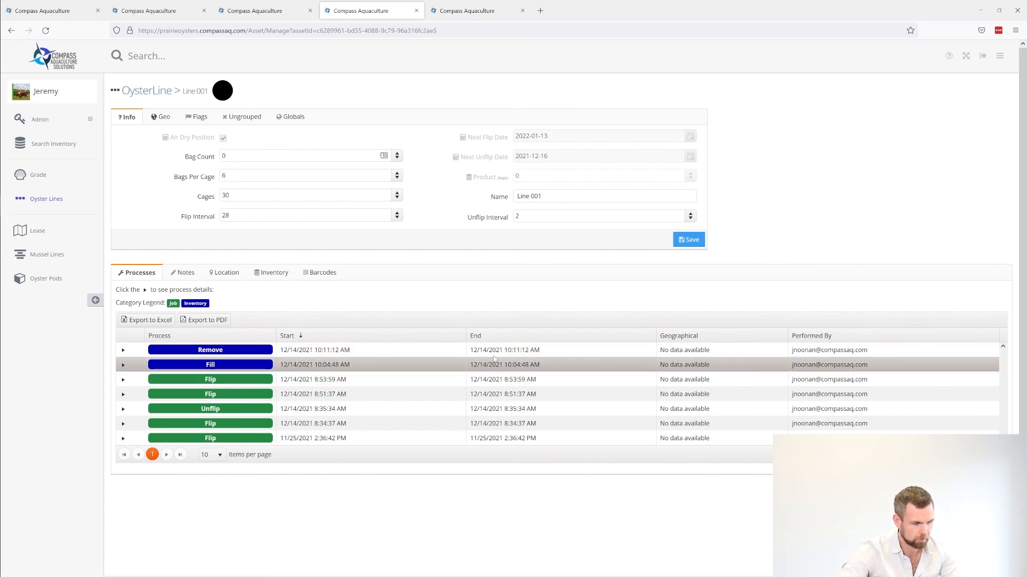
{"action": "left_click", "coordinate": [123, 351]}
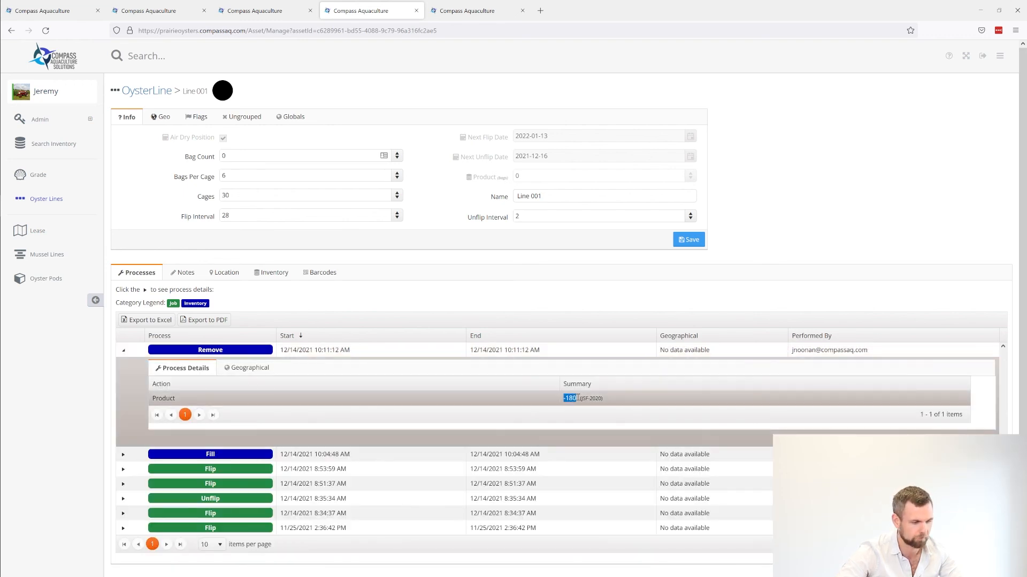
{"action": "left_click", "coordinate": [579, 398]}
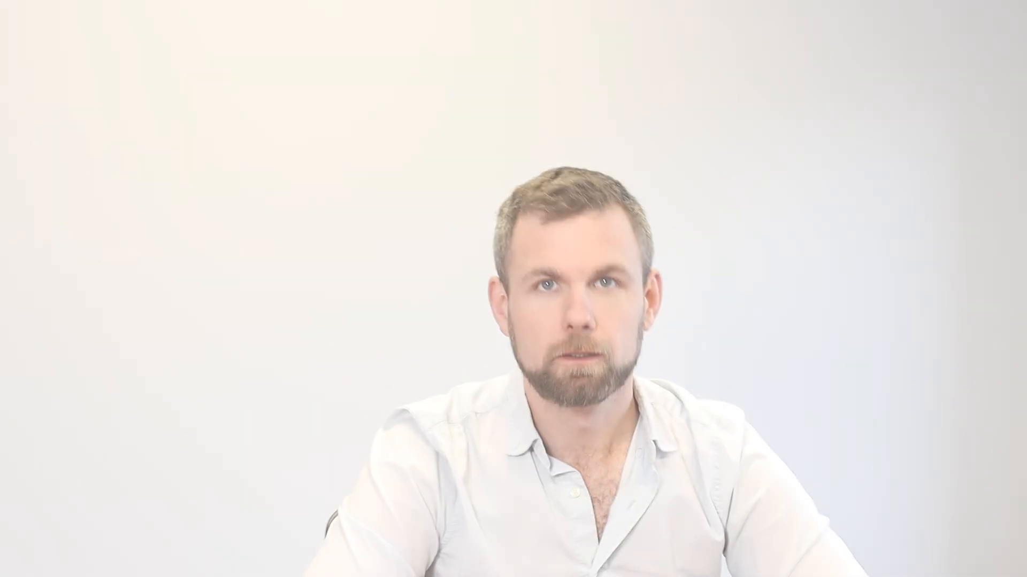